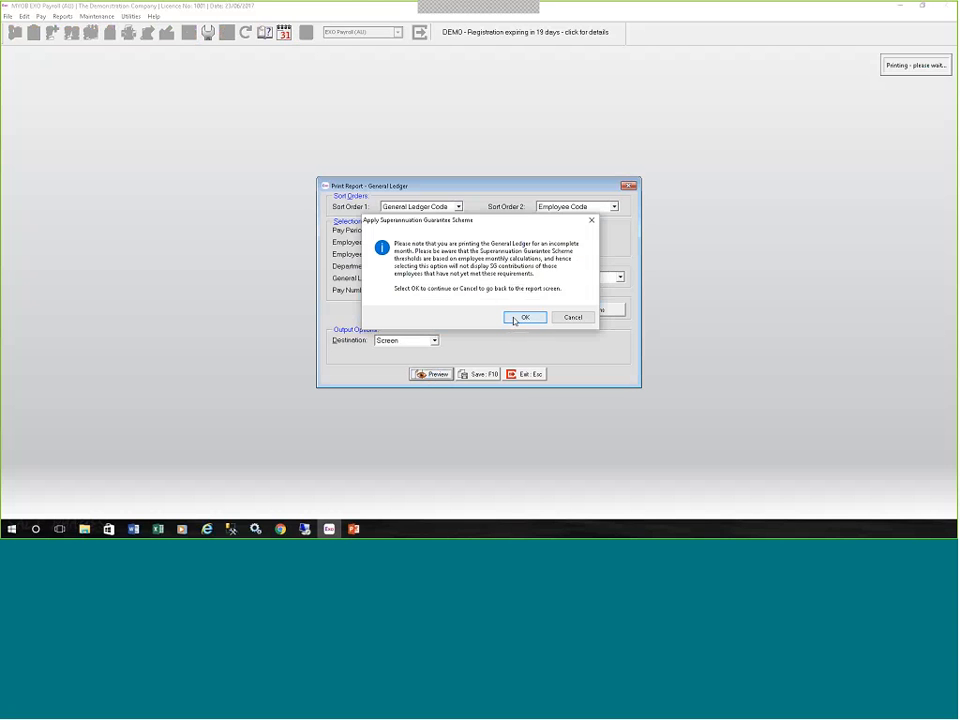
Continue past the incomplete-month notice, view the General Ledger report preview, and return to the report selection.
click(515, 318)
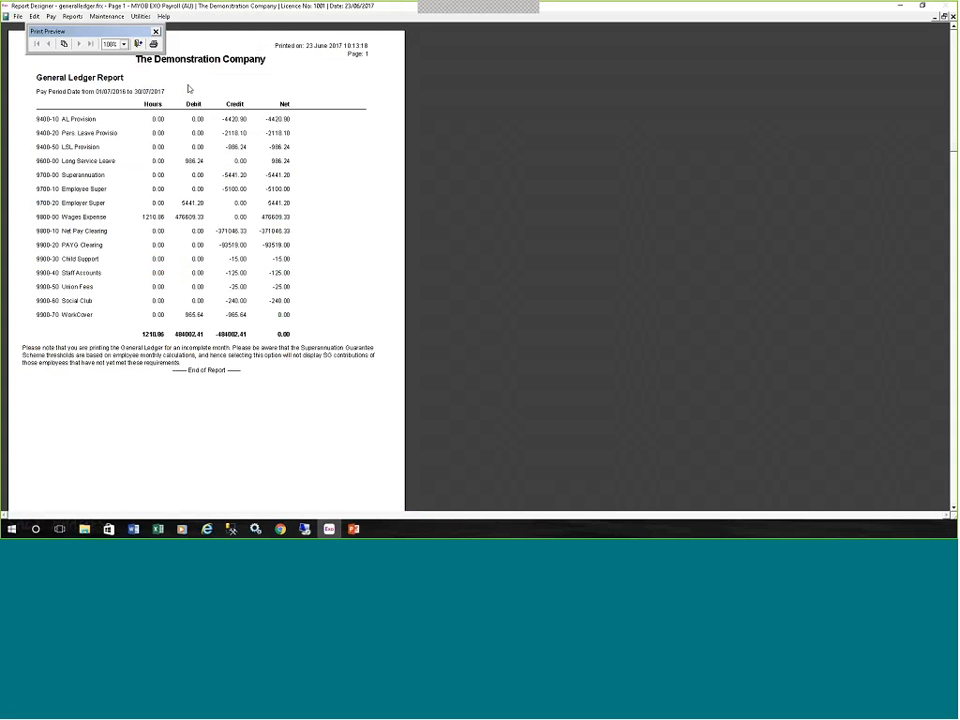
click(138, 44)
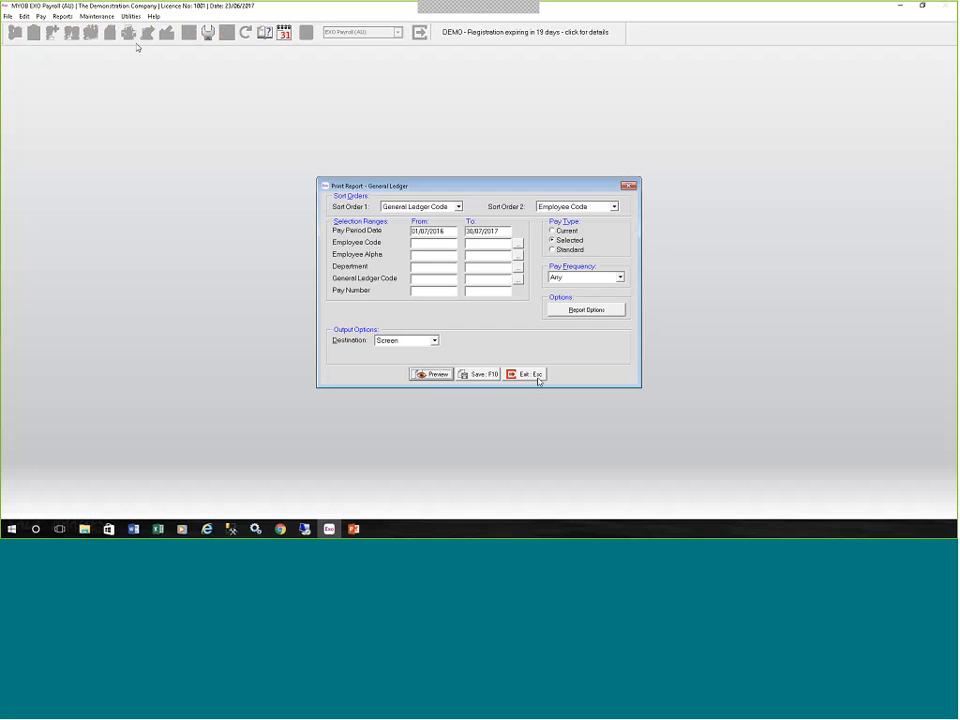
click(525, 373)
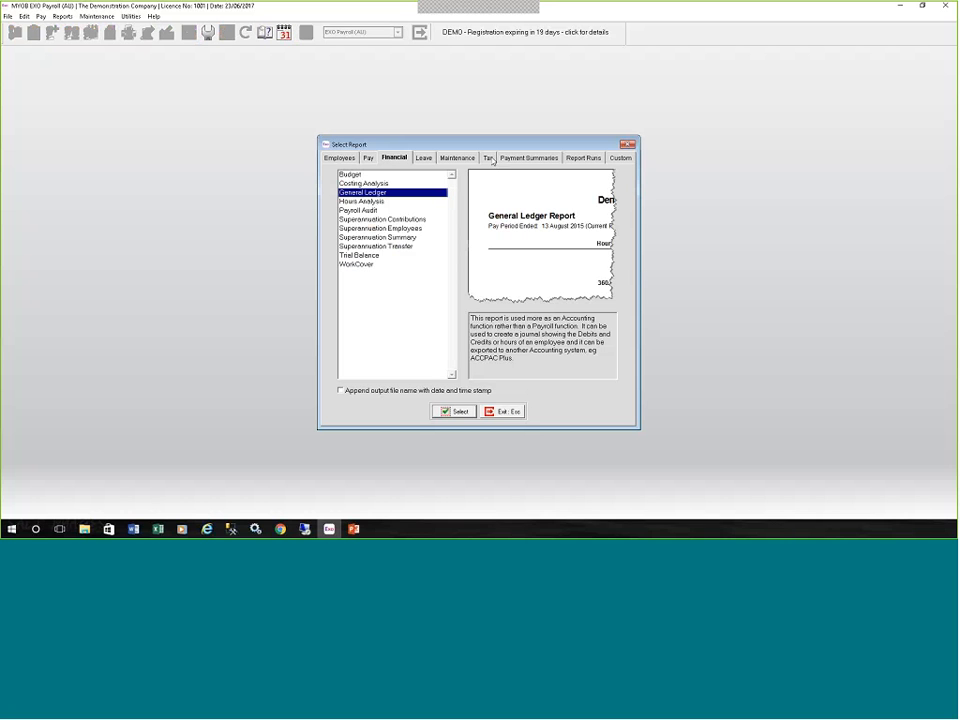
Preview the PAYG for BAS Report on screen and return to the report selection.
click(488, 158)
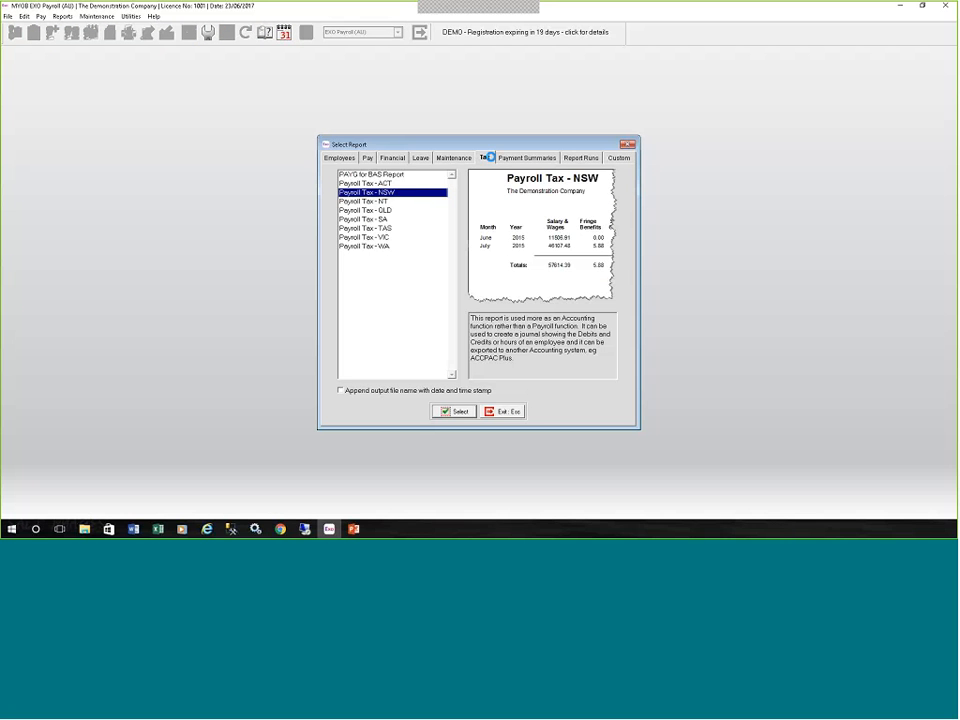
double_click(365, 175)
click(430, 322)
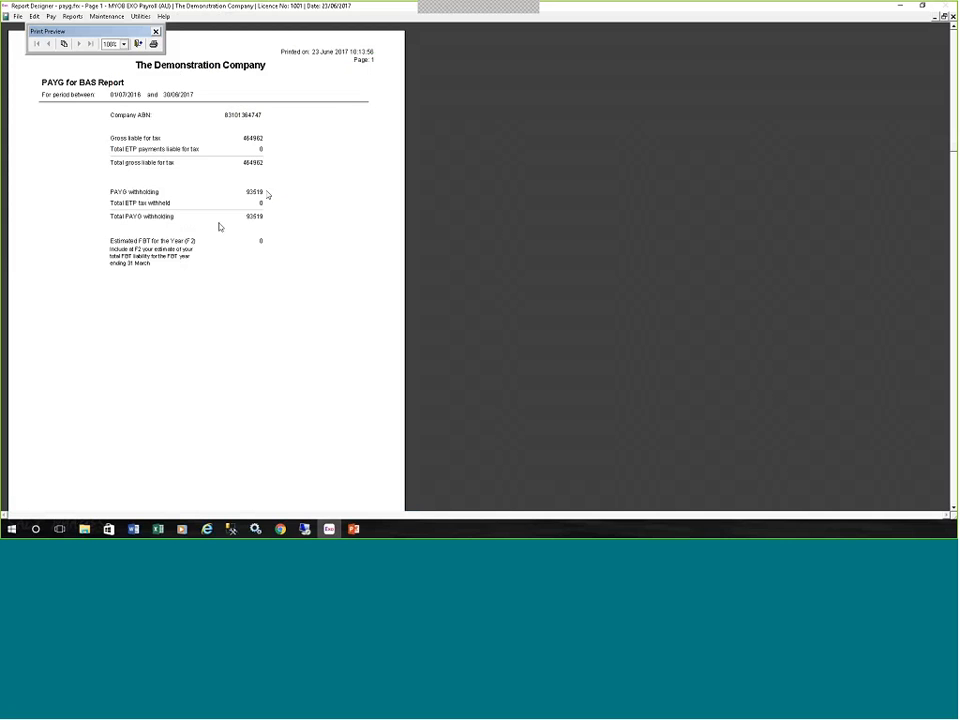
click(140, 46)
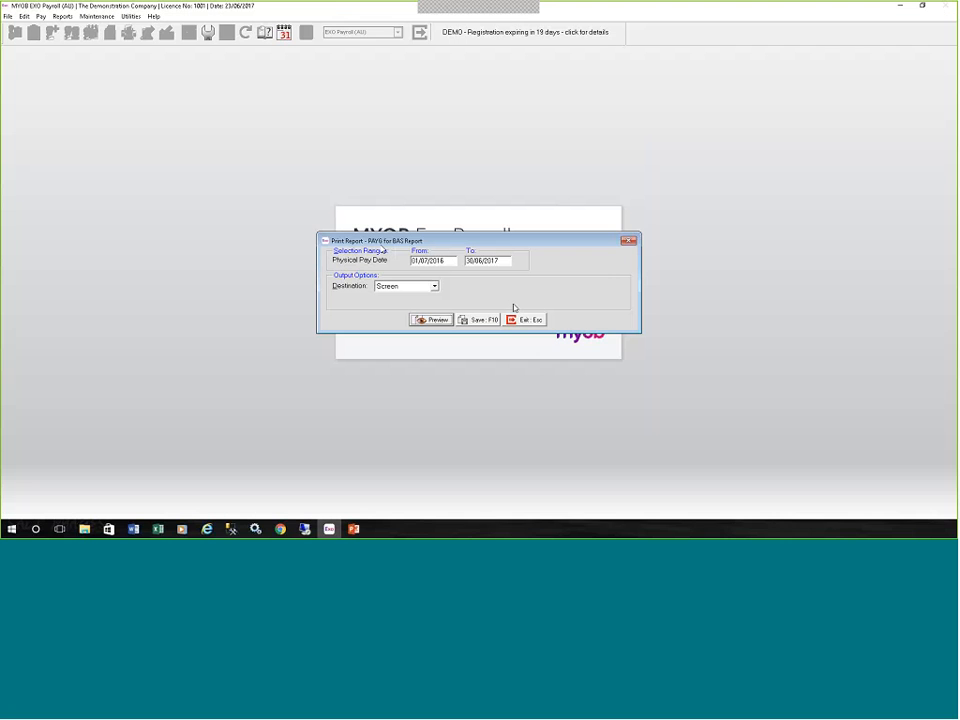
click(520, 316)
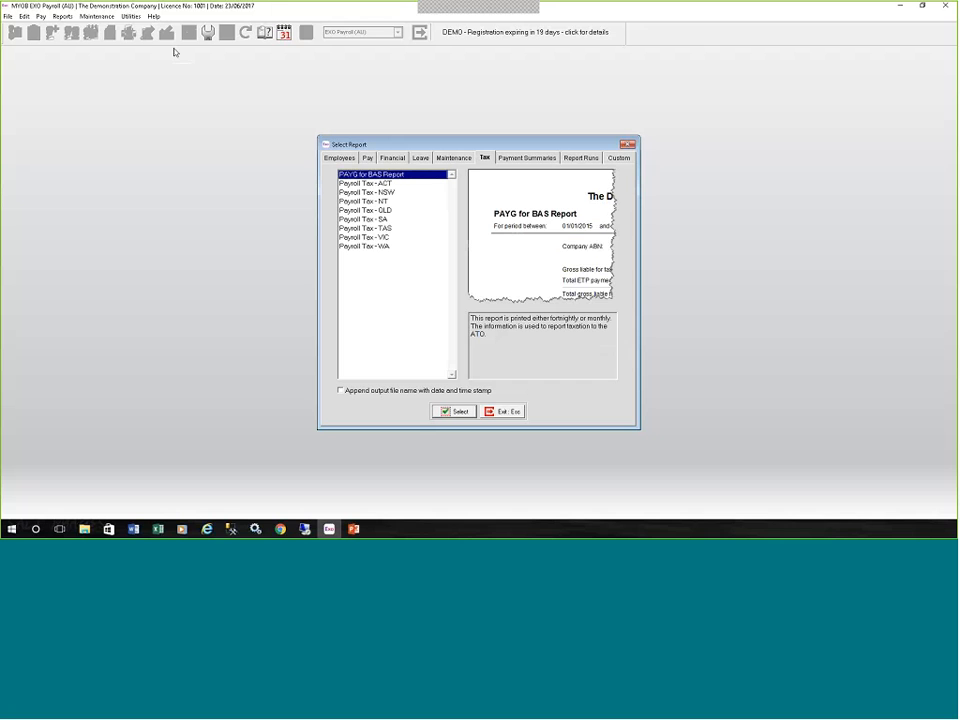
Open the Deduction History report setup, include all available deductions, and exit without previewing the report.
click(445, 159)
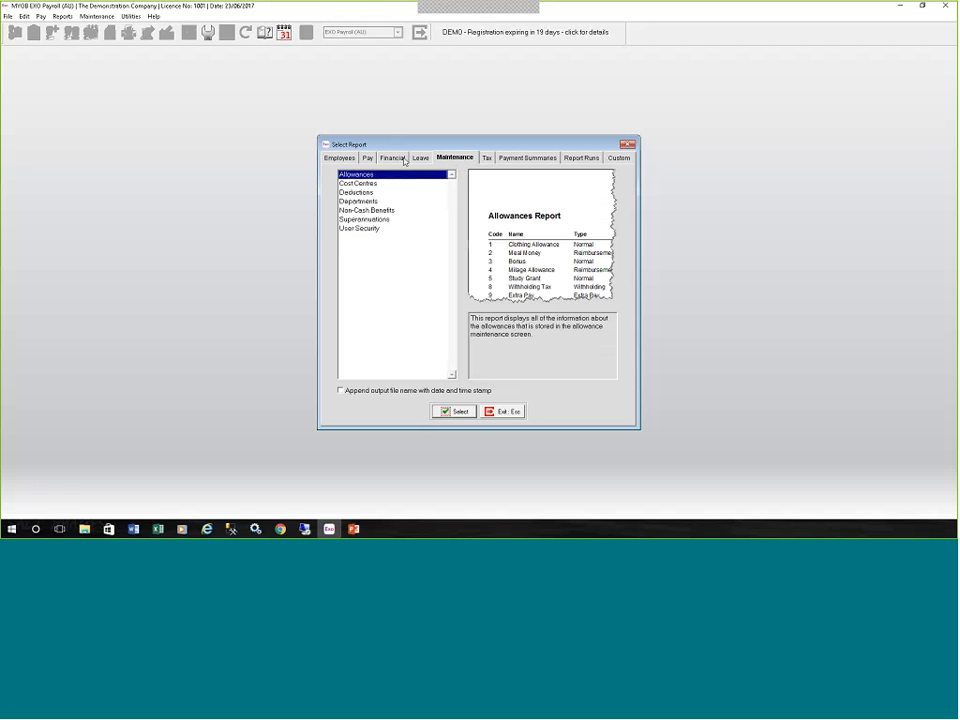
click(404, 160)
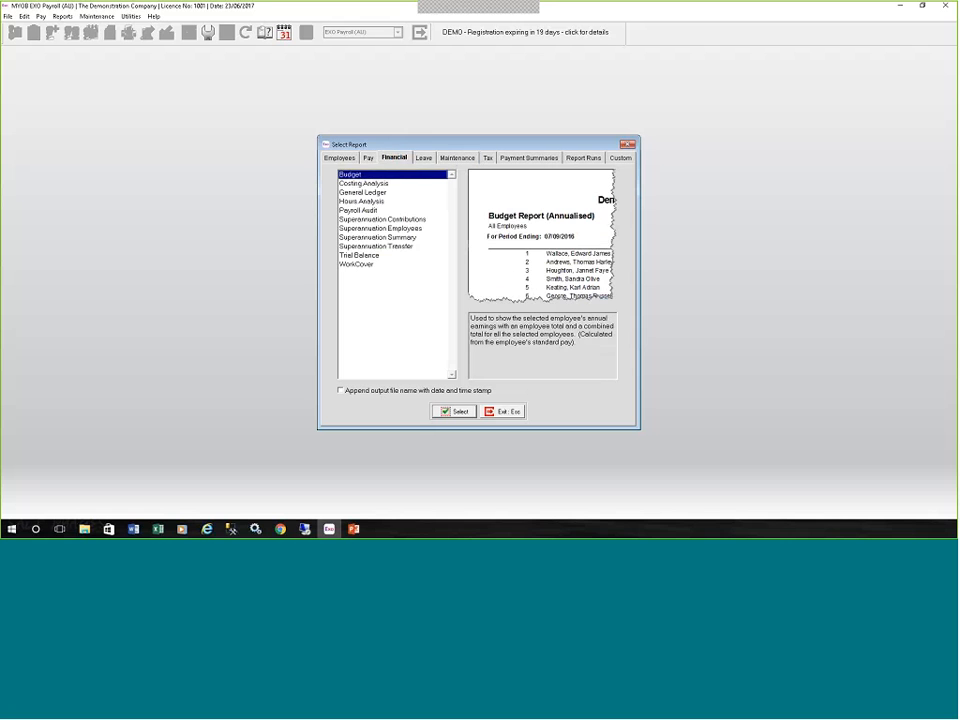
click(368, 158)
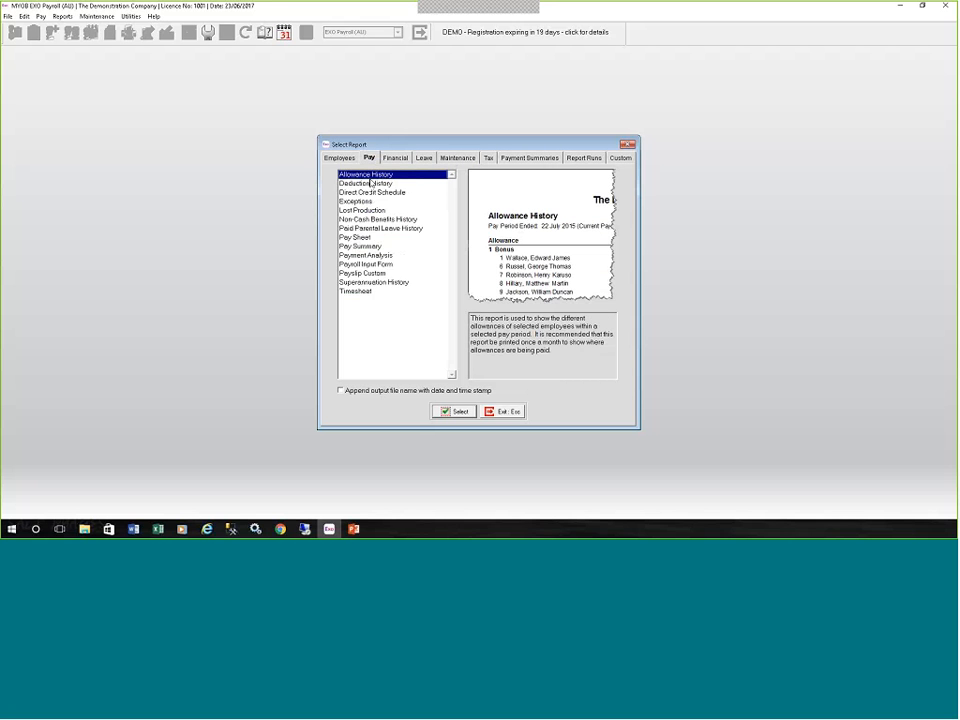
click(370, 183)
click(458, 412)
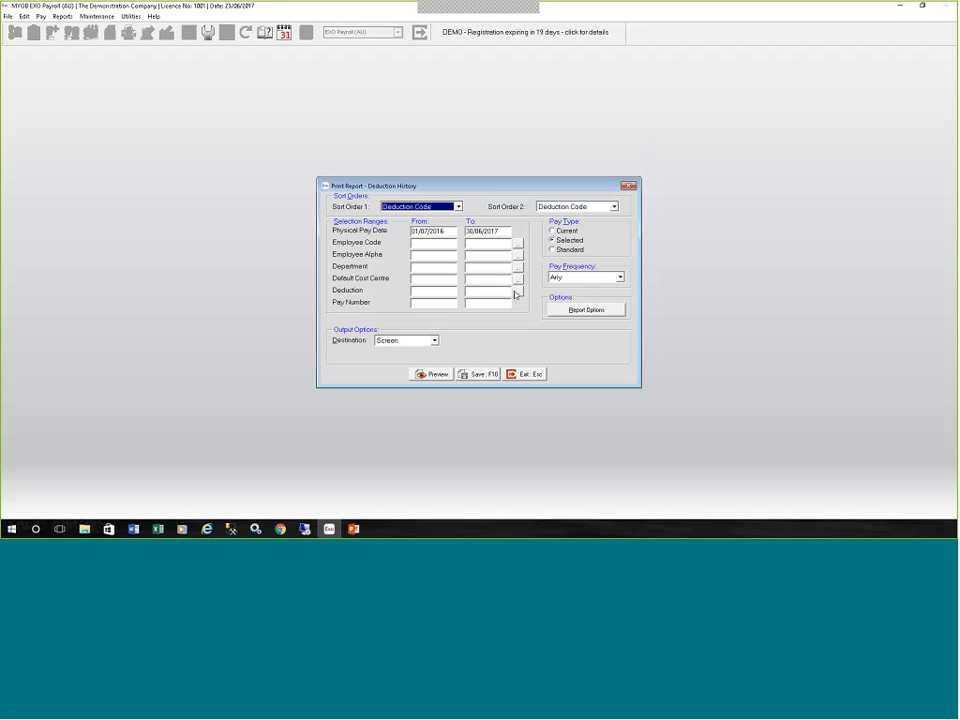
click(516, 291)
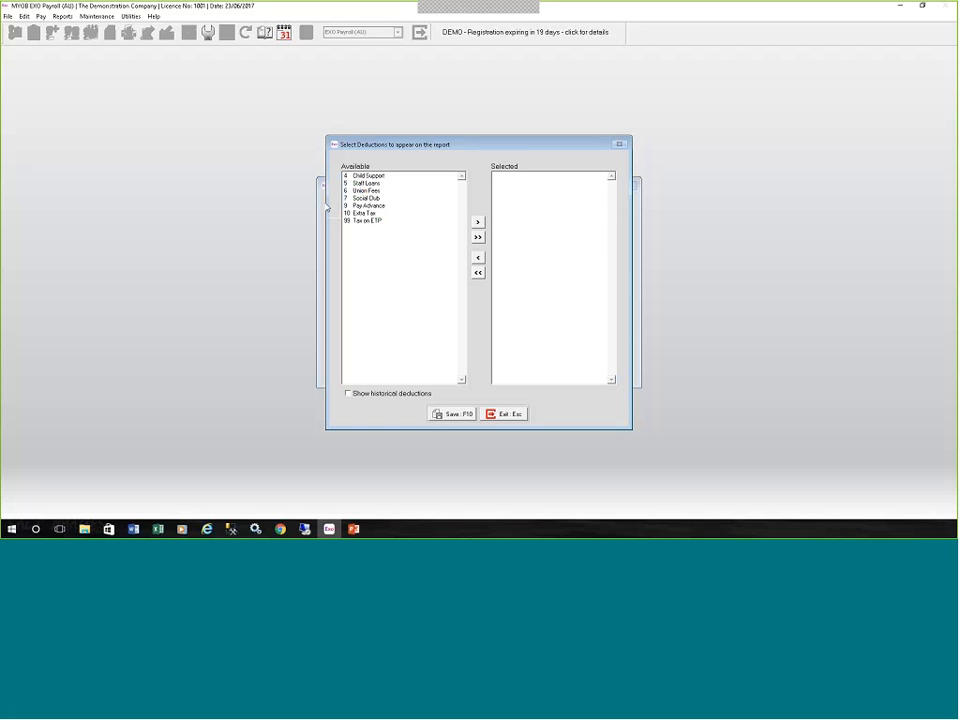
click(477, 237)
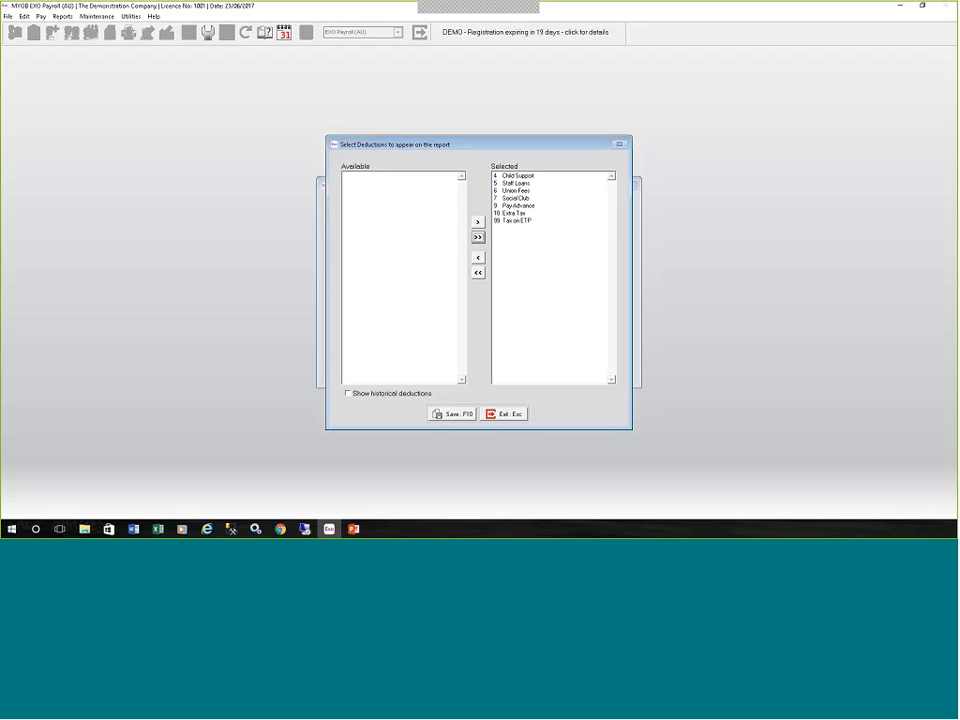
click(452, 413)
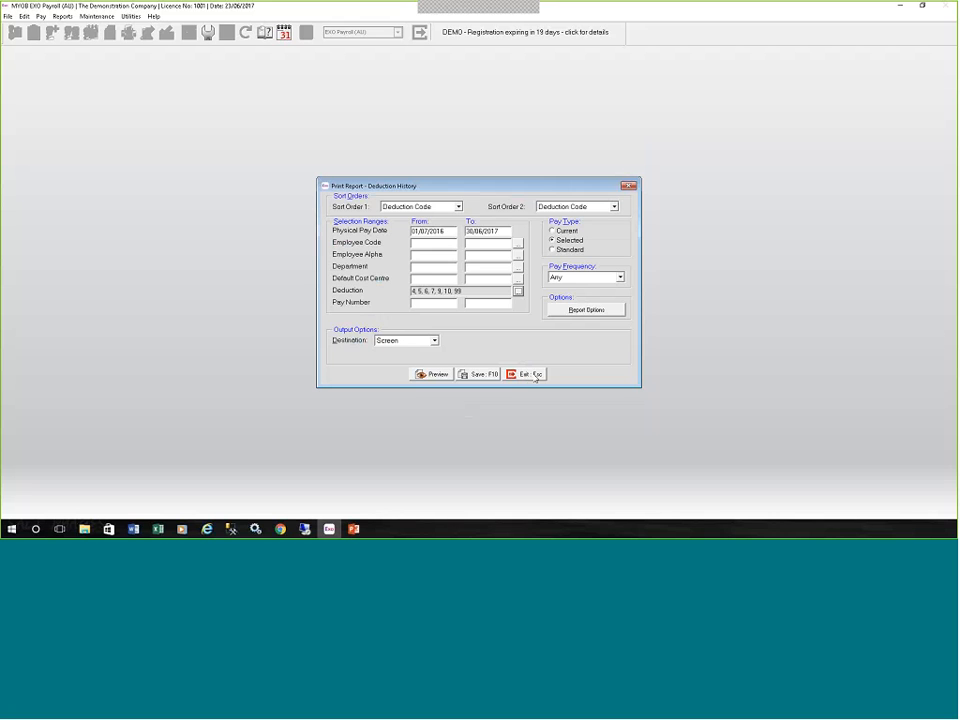
click(524, 376)
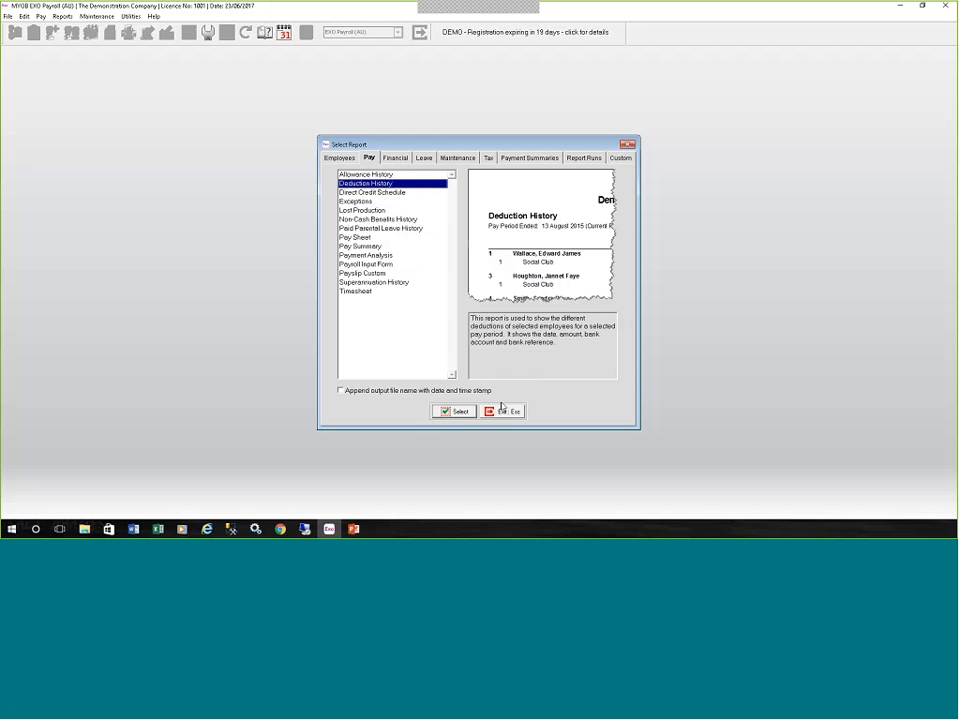
click(503, 411)
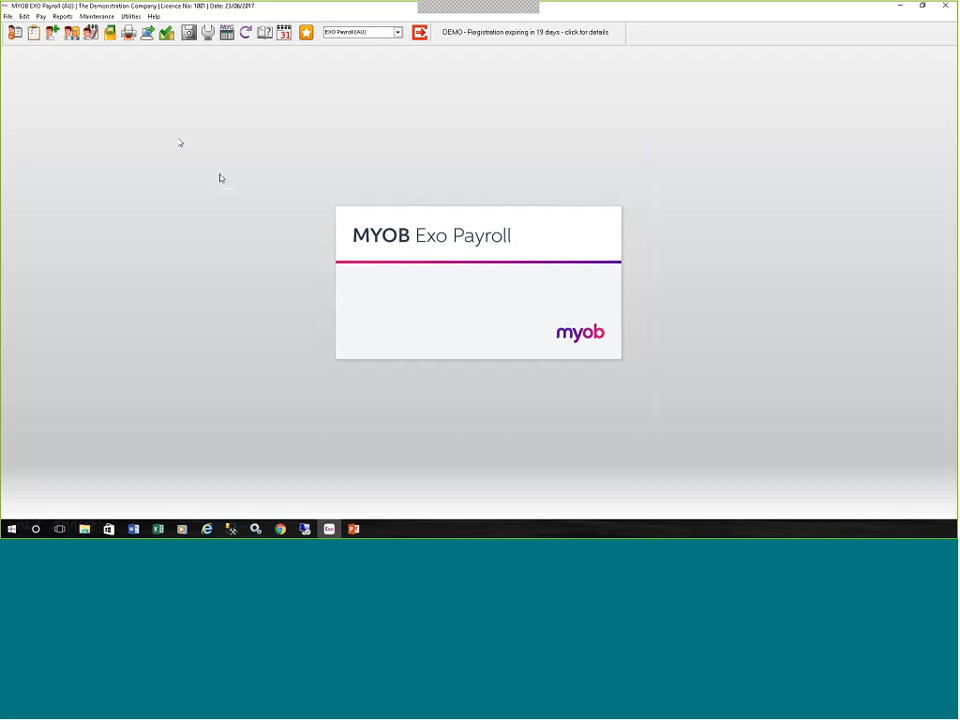
View the maintenance settings of the employee-type IOOF Superannuation and close the record.
click(98, 17)
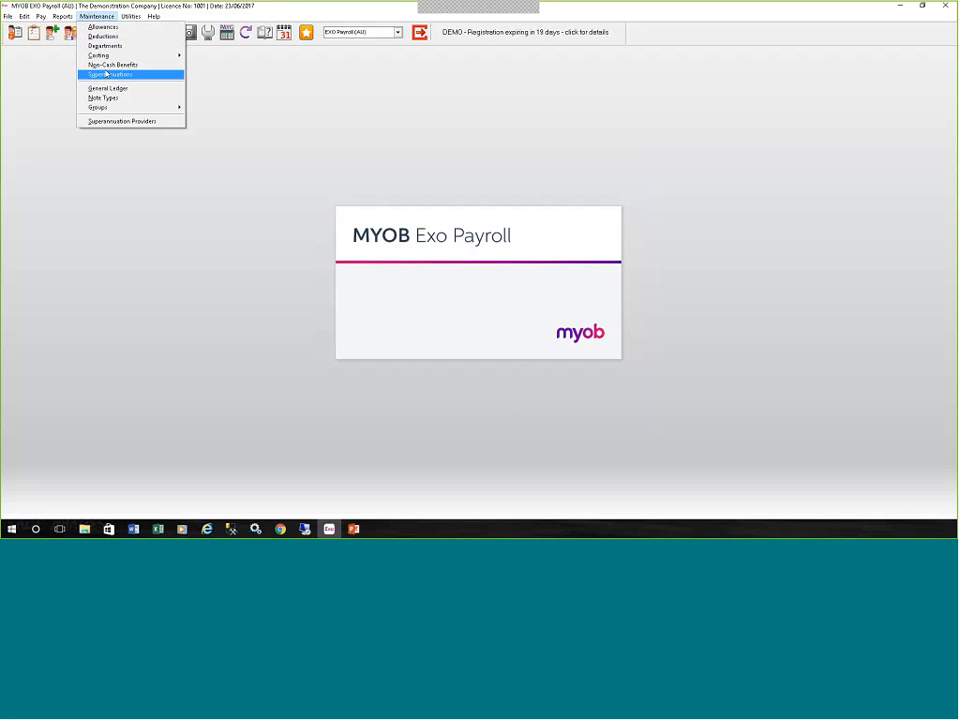
click(100, 74)
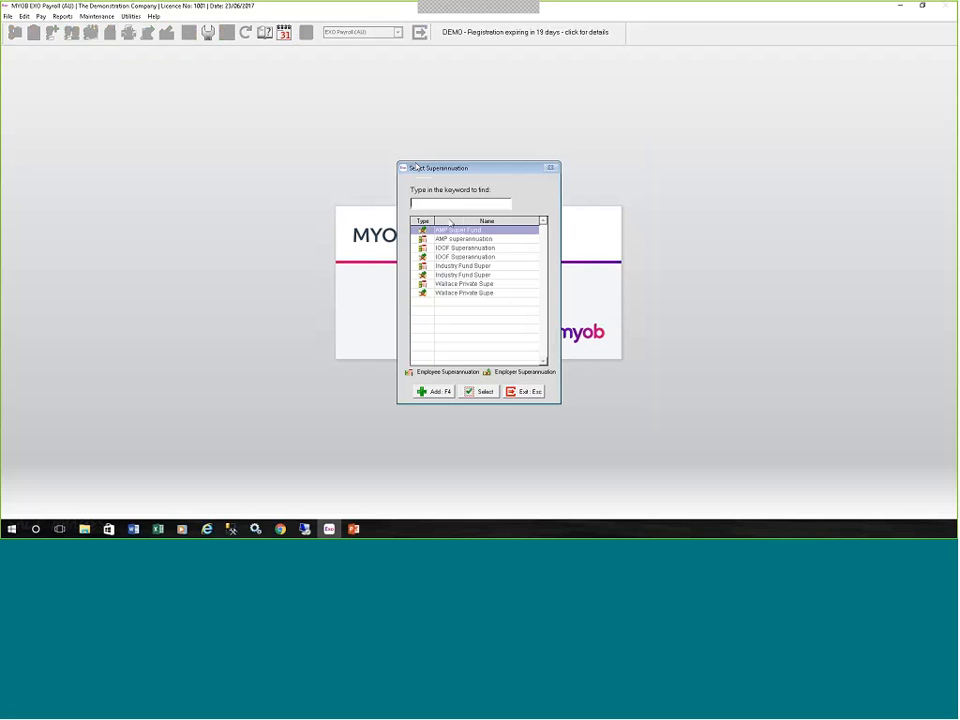
click(461, 248)
double_click(461, 248)
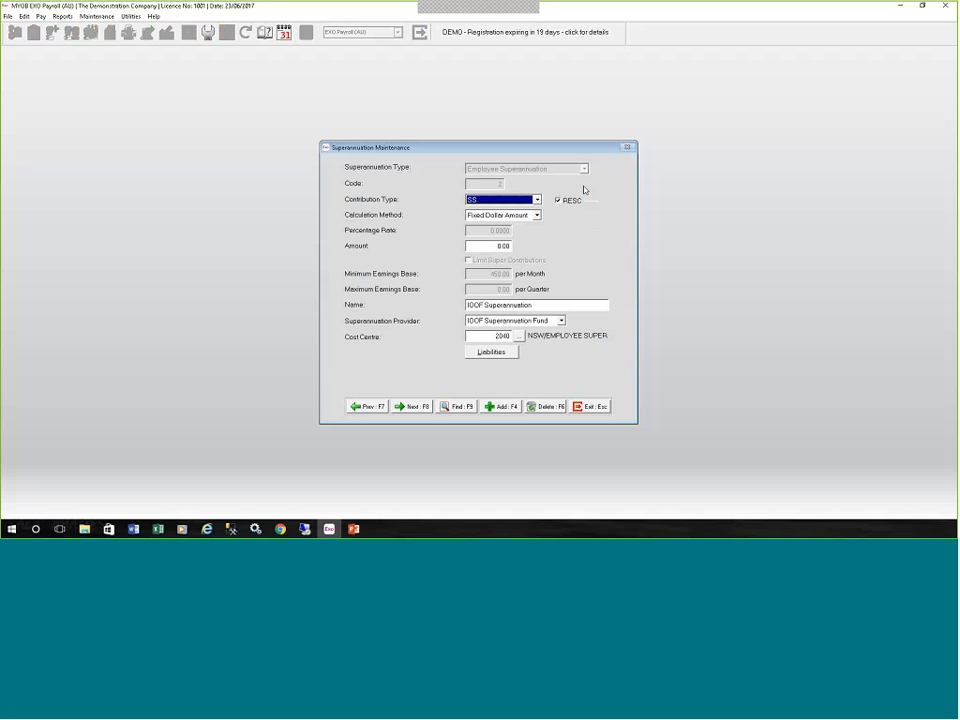
click(589, 407)
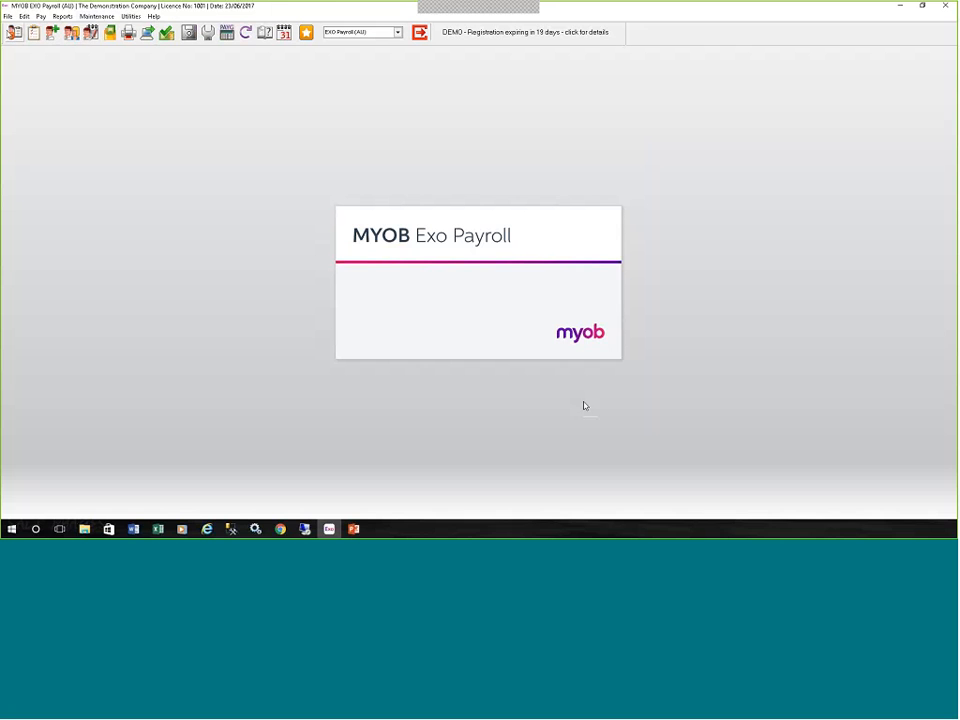
Preview the Superannuations maintenance report with no super code range and return to the report selection.
click(98, 17)
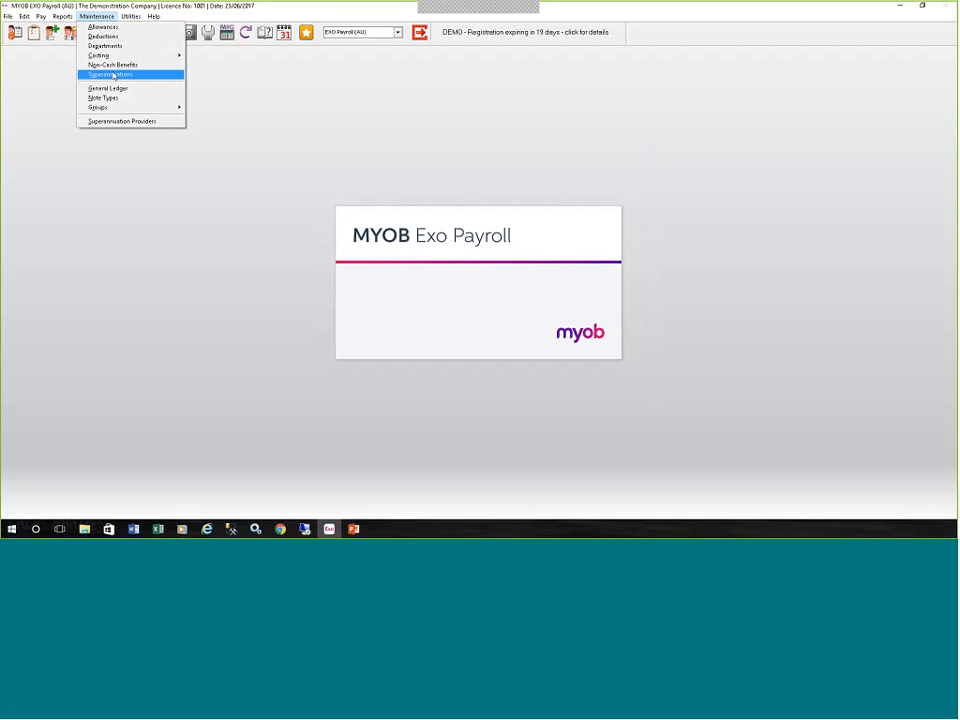
click(63, 17)
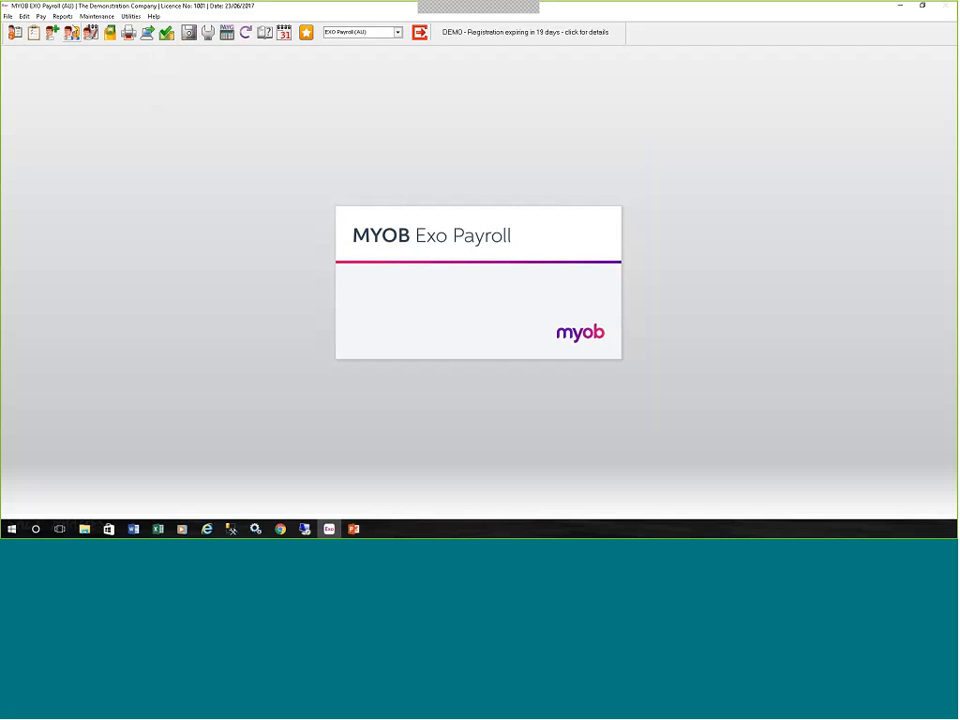
click(64, 18)
click(77, 27)
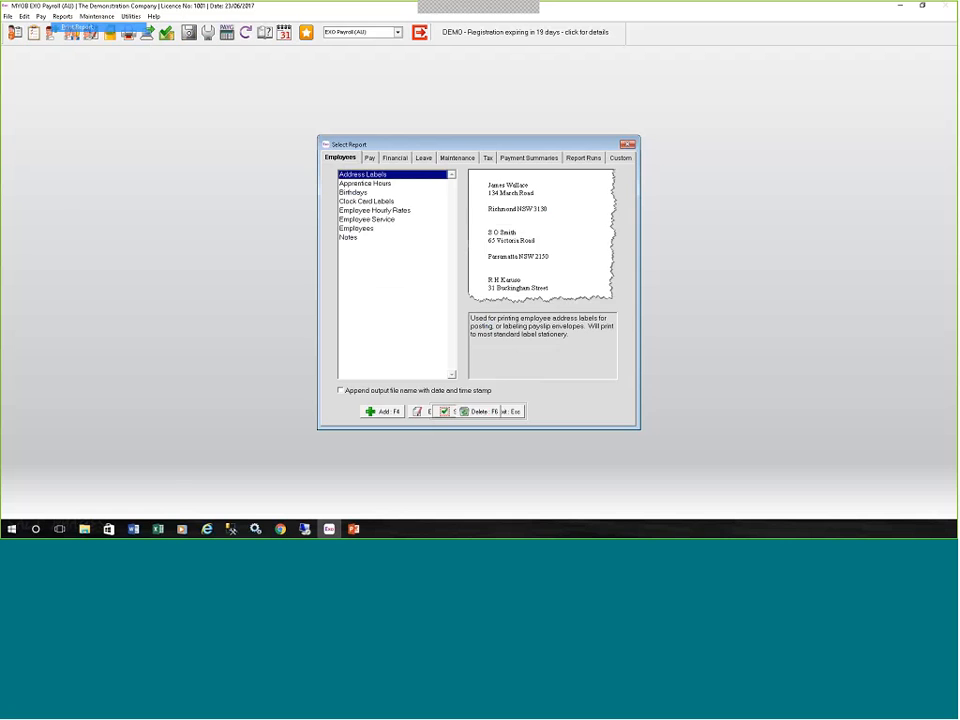
click(455, 158)
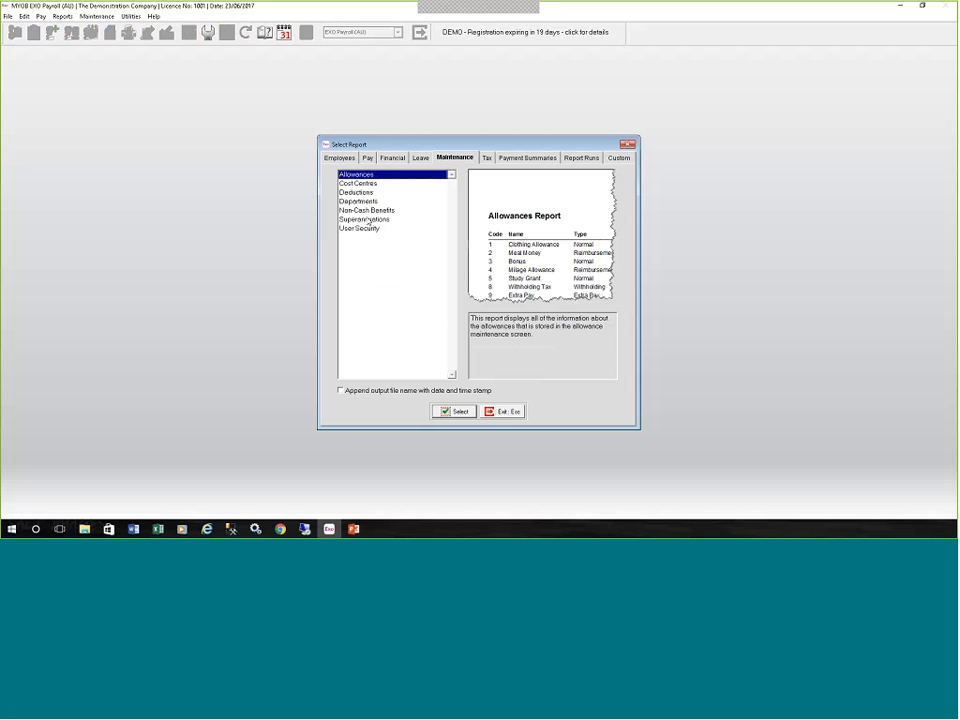
click(368, 219)
click(463, 411)
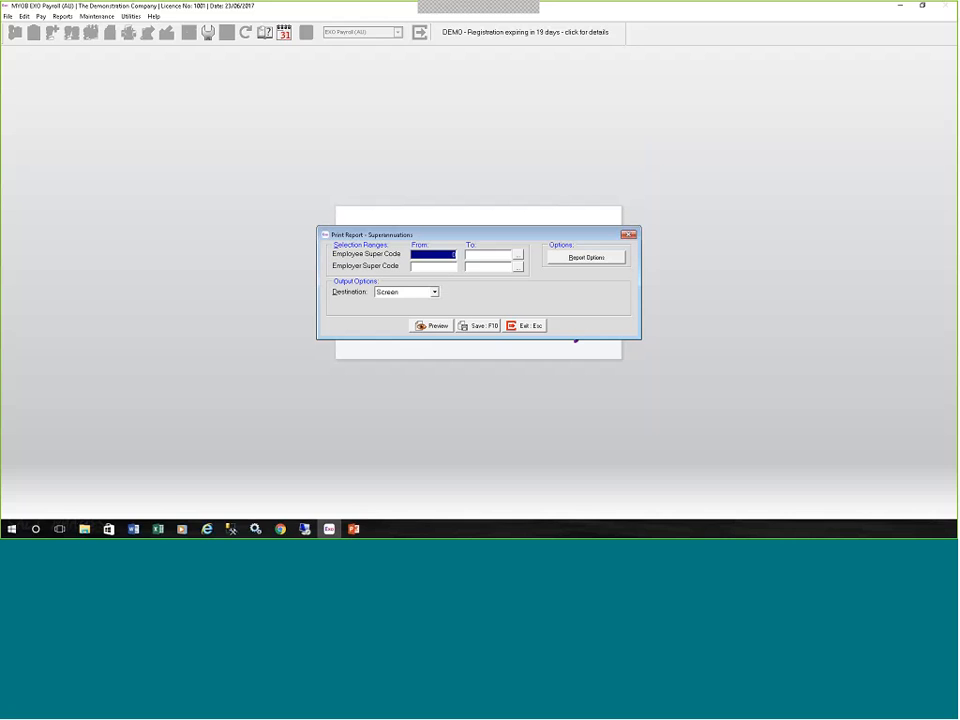
click(440, 325)
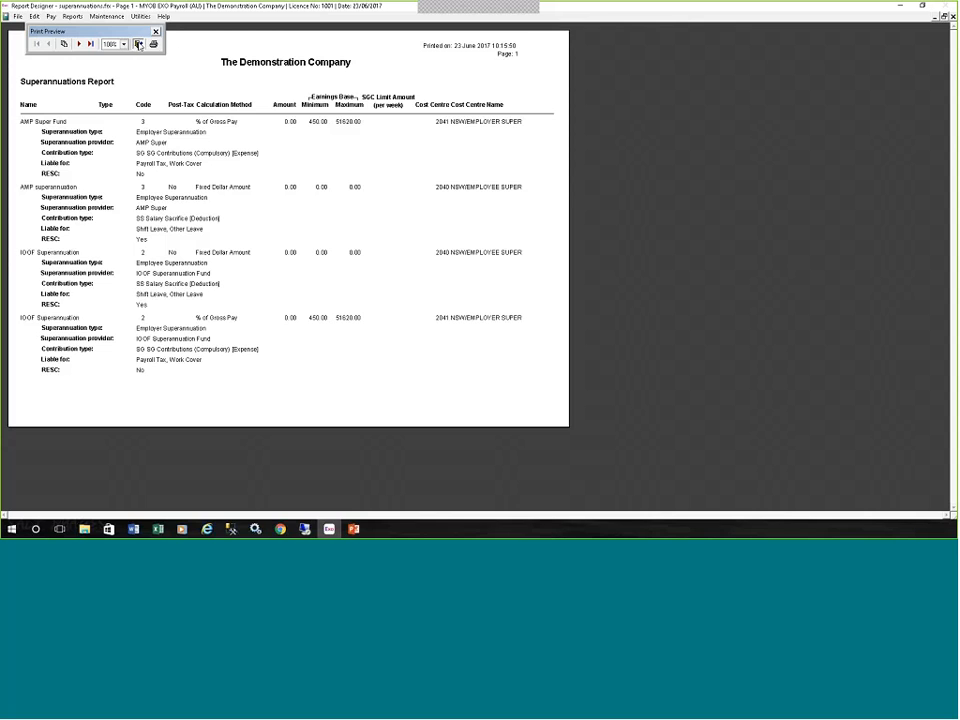
click(138, 44)
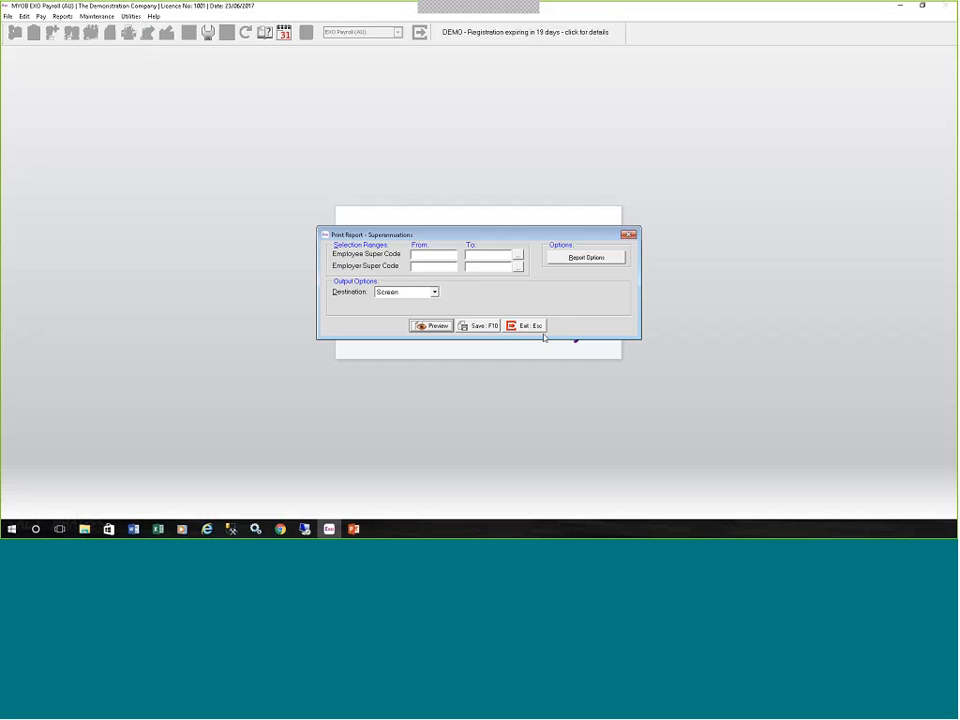
click(528, 326)
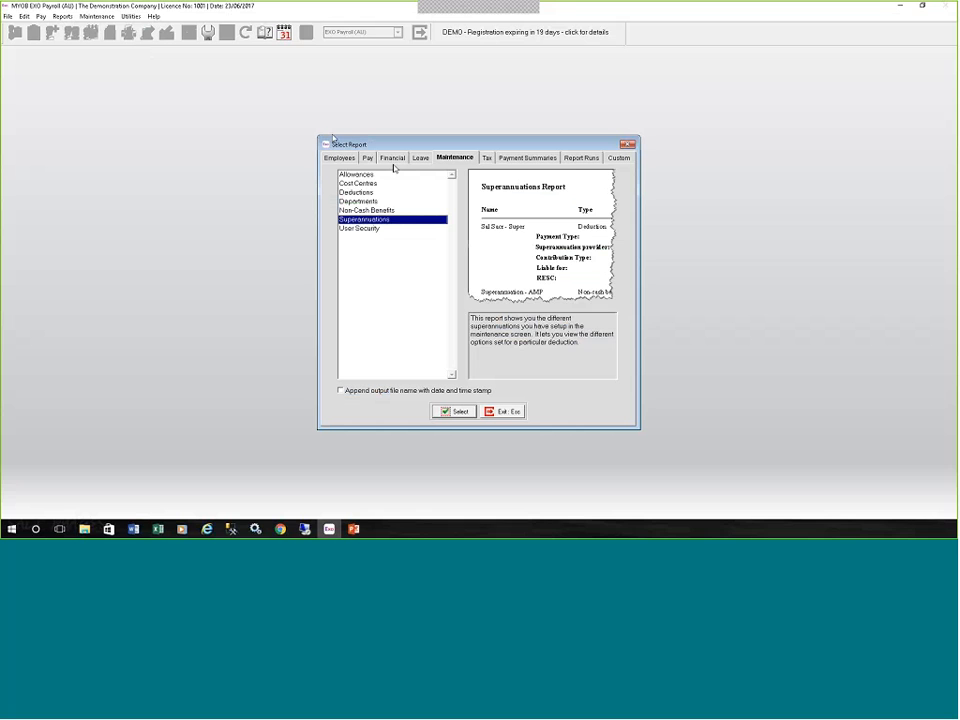
Preview the Superannuation Summary financial report, accepting the incomplete-month notice, and return to the report selection.
click(395, 157)
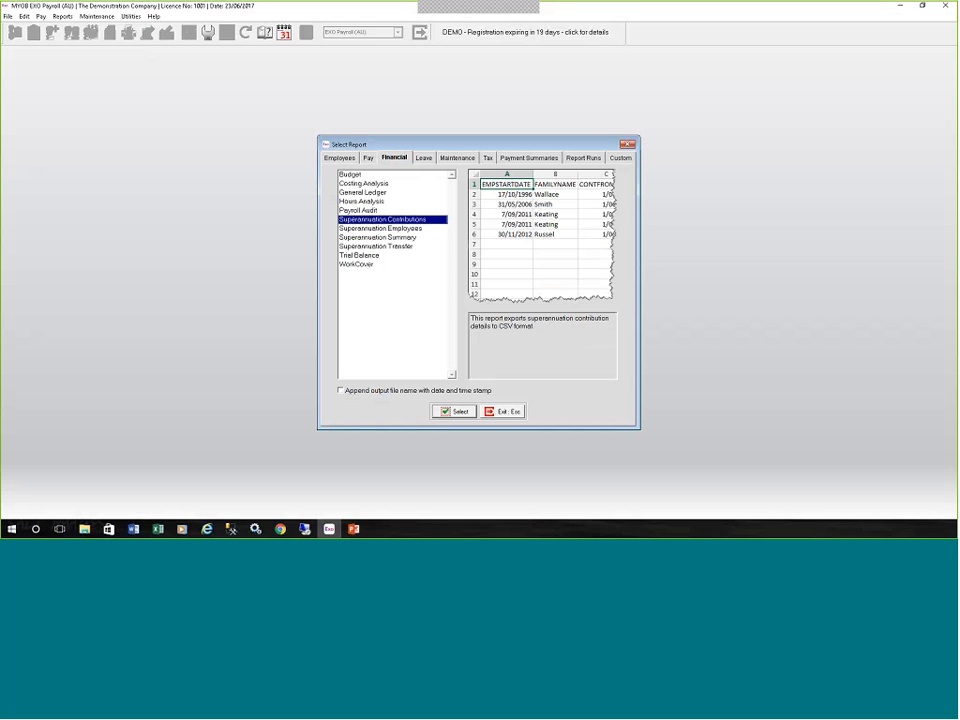
click(376, 238)
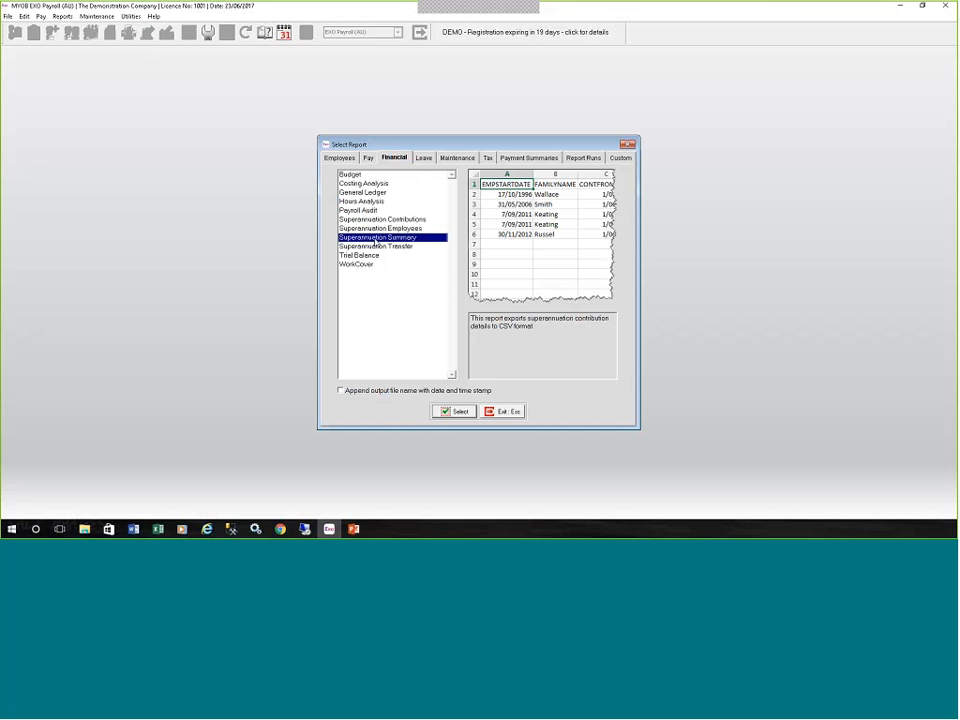
double_click(375, 238)
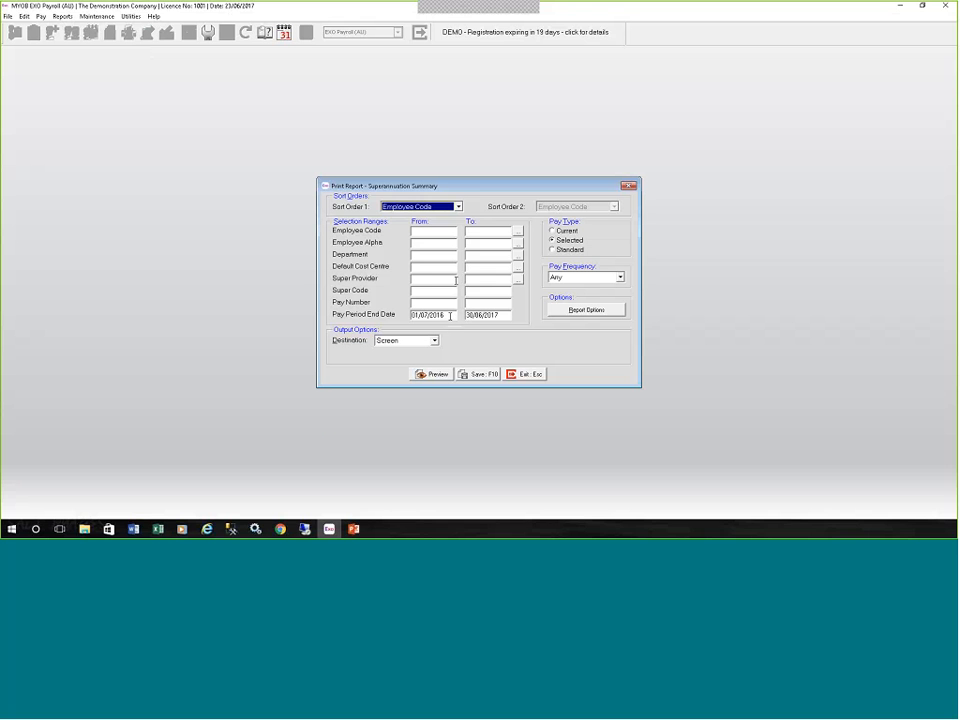
click(432, 374)
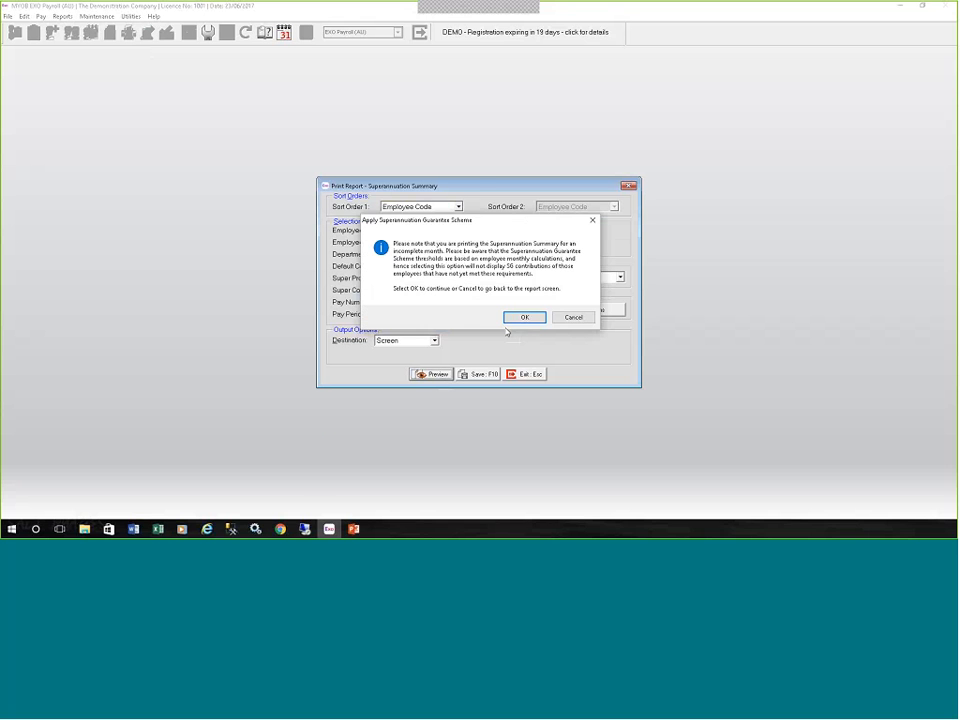
click(520, 318)
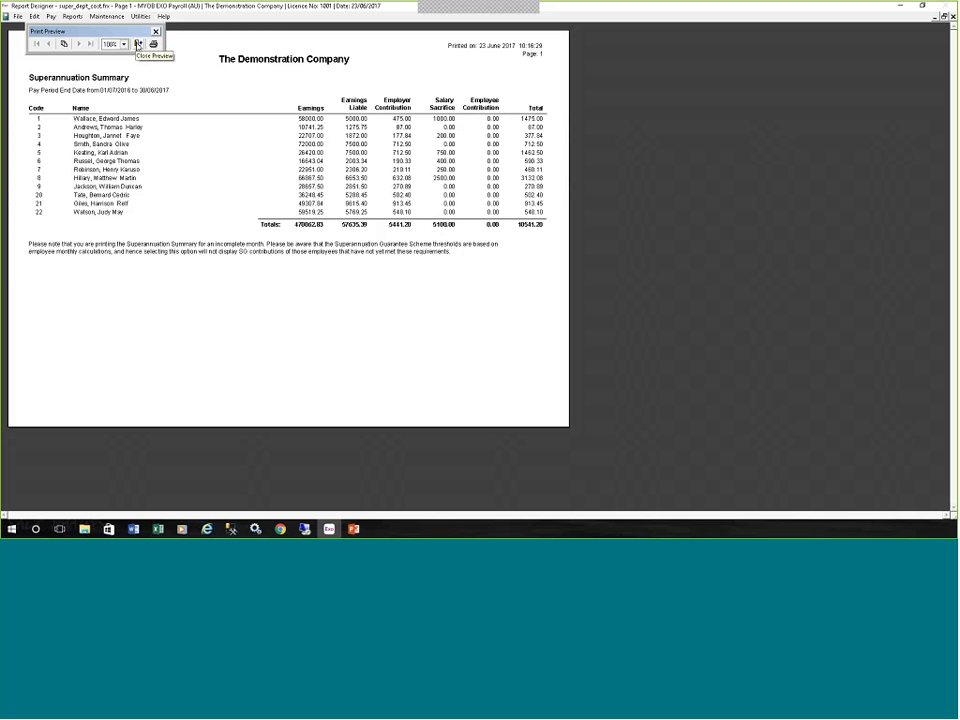
click(138, 44)
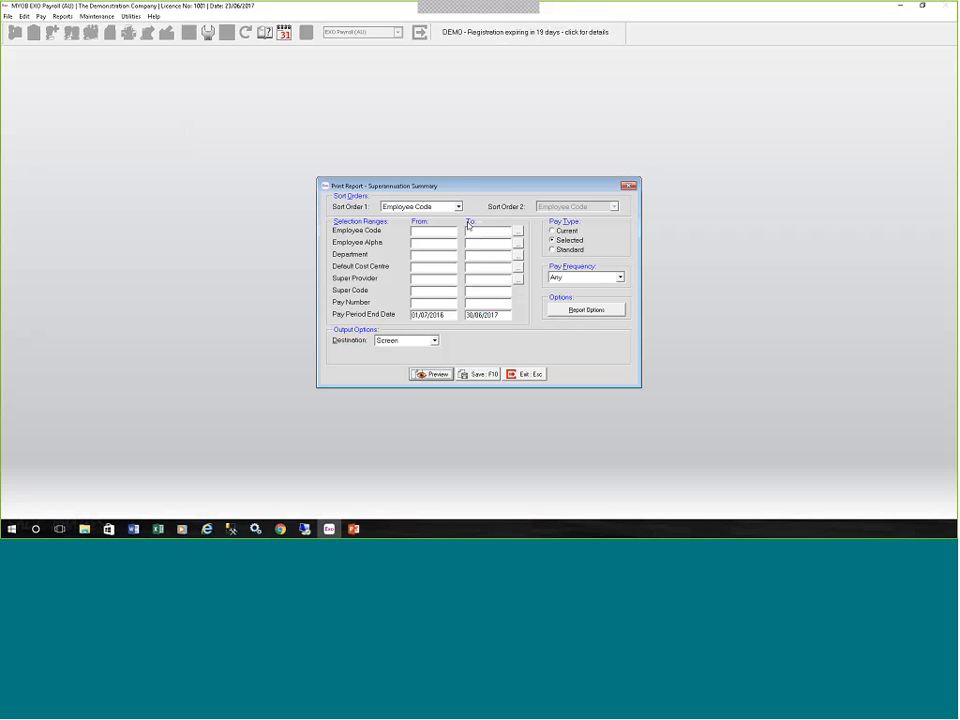
click(526, 376)
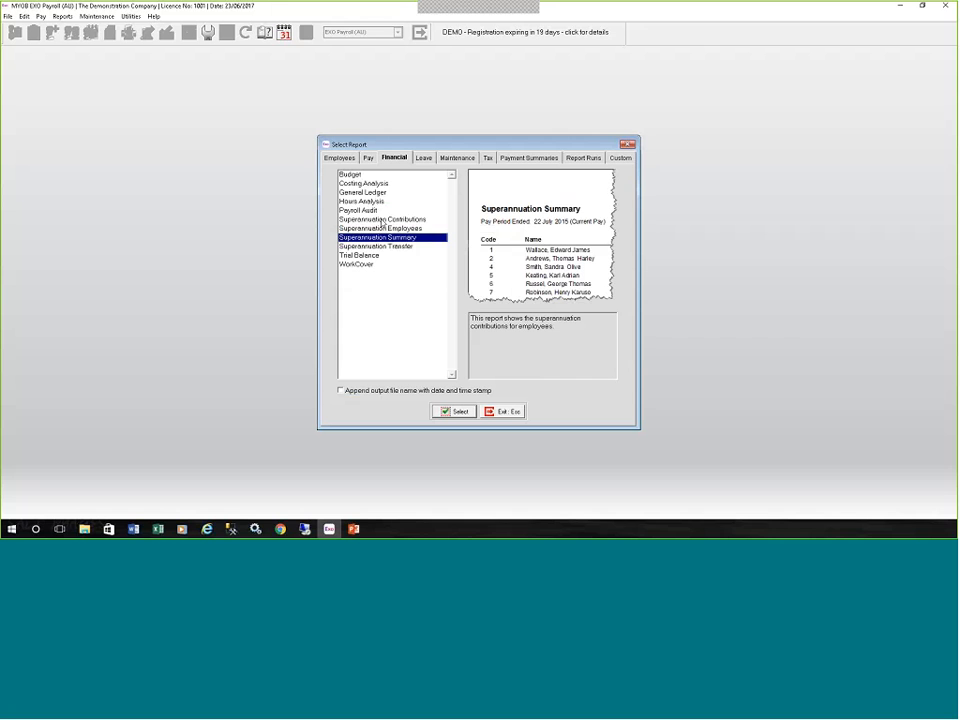
Preview the Pay Summary report for physical pay dates 01/07/2016 to 30/06/2017, accepting the incomplete-month notice, and return to the report selection.
click(368, 158)
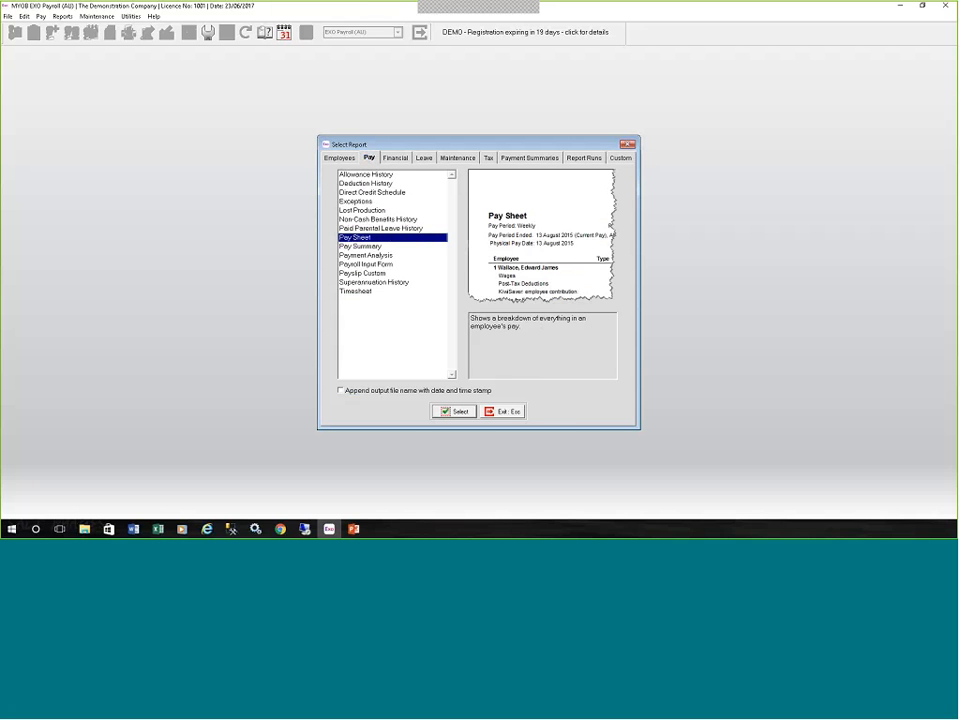
click(366, 247)
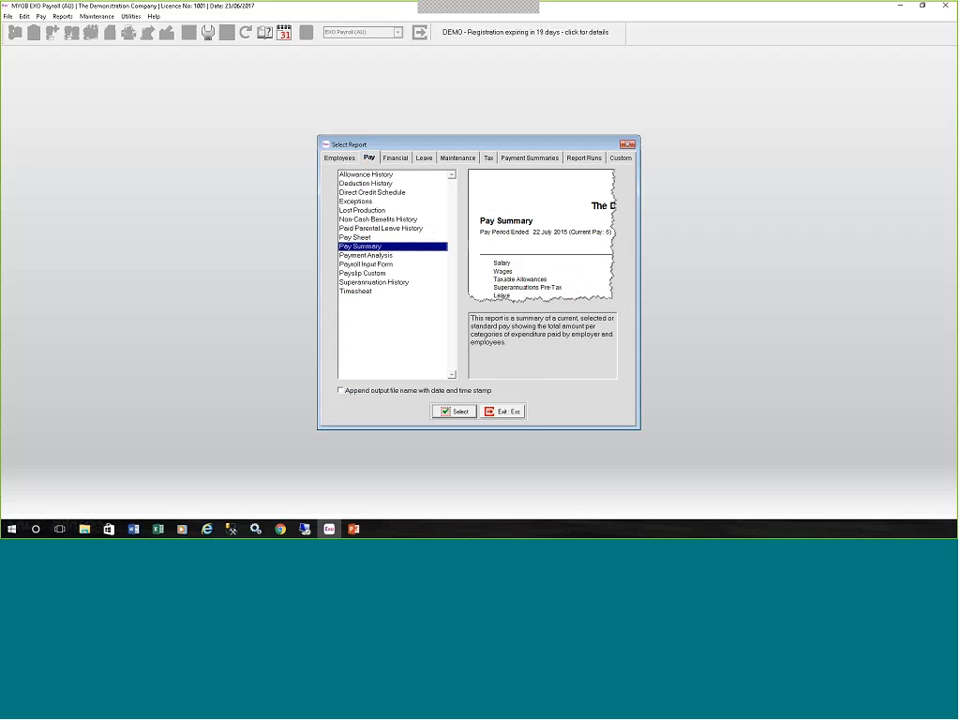
click(463, 410)
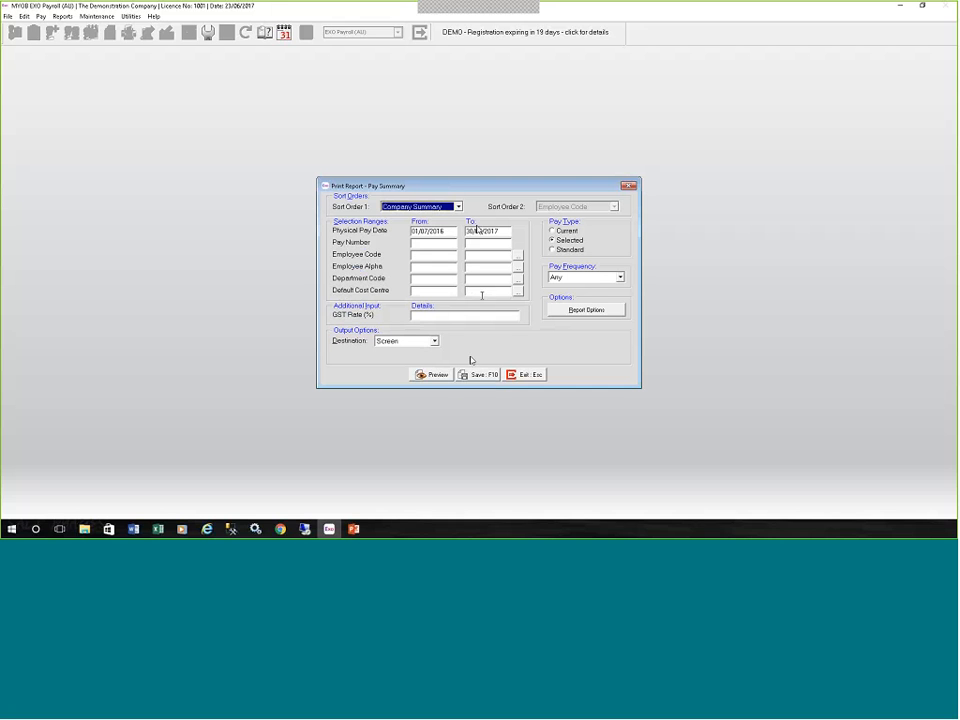
click(435, 376)
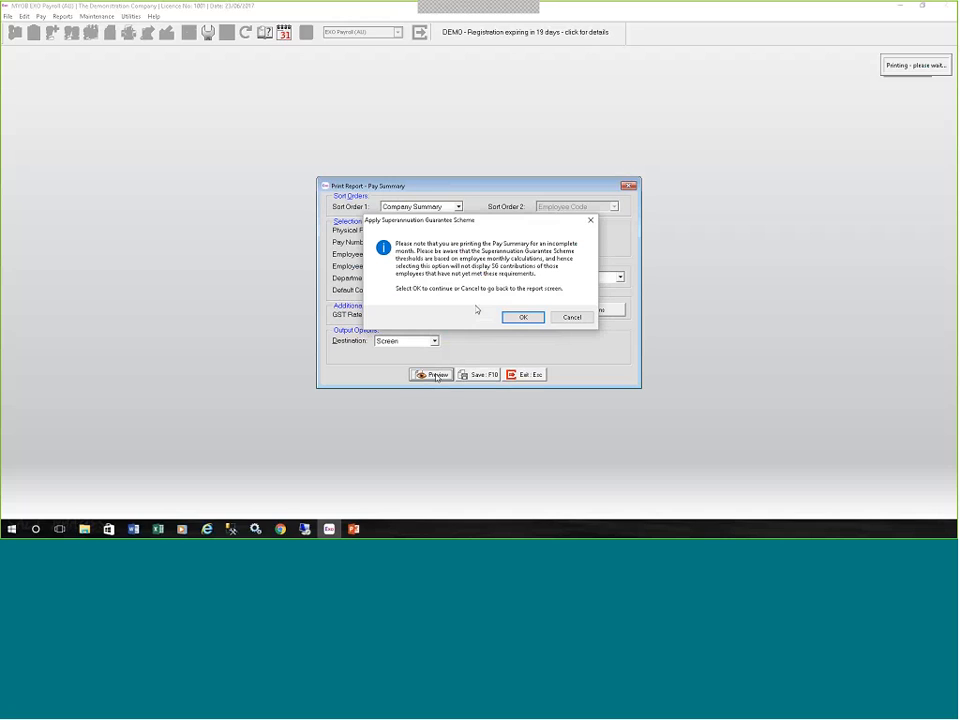
click(522, 317)
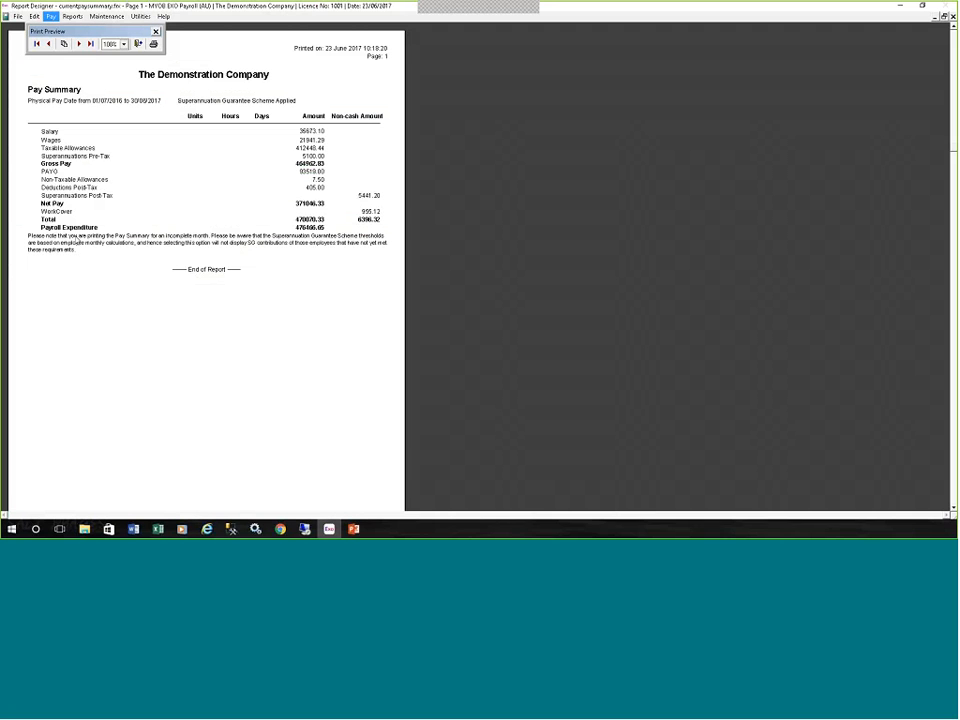
click(138, 44)
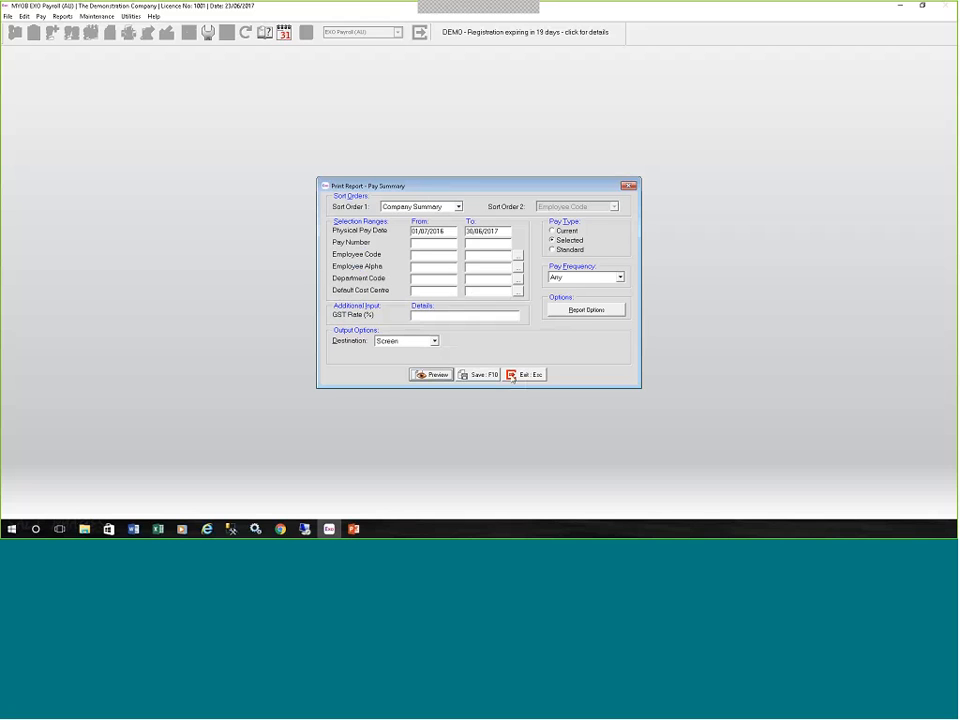
click(525, 374)
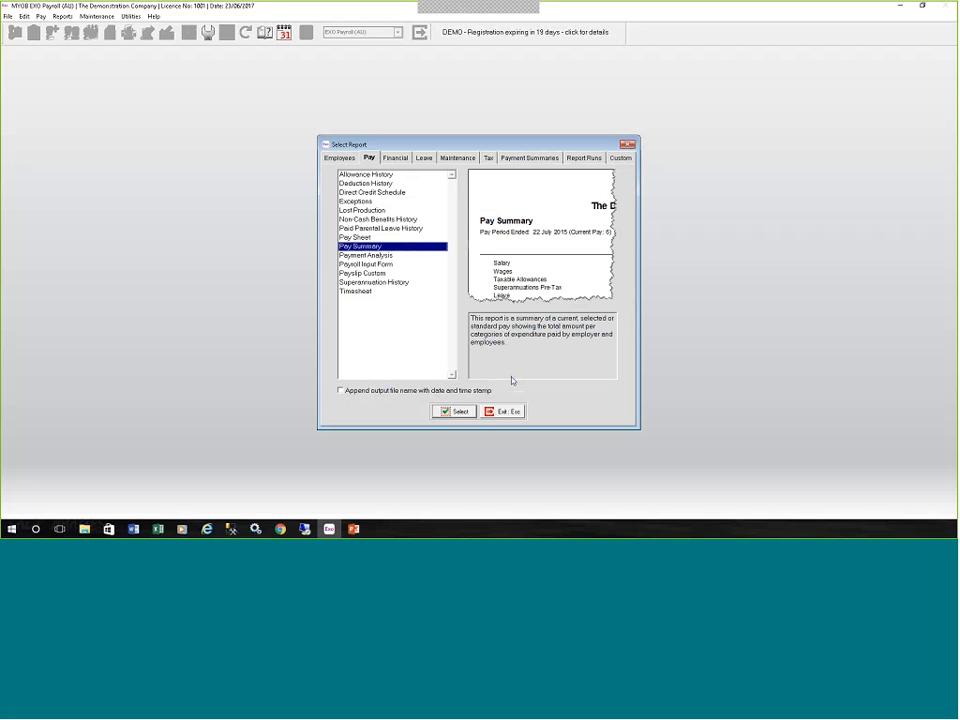
Preview the Pay Sheet report for 01/07/2016 to 30/06/2017, check its last page, and close the preview.
click(367, 237)
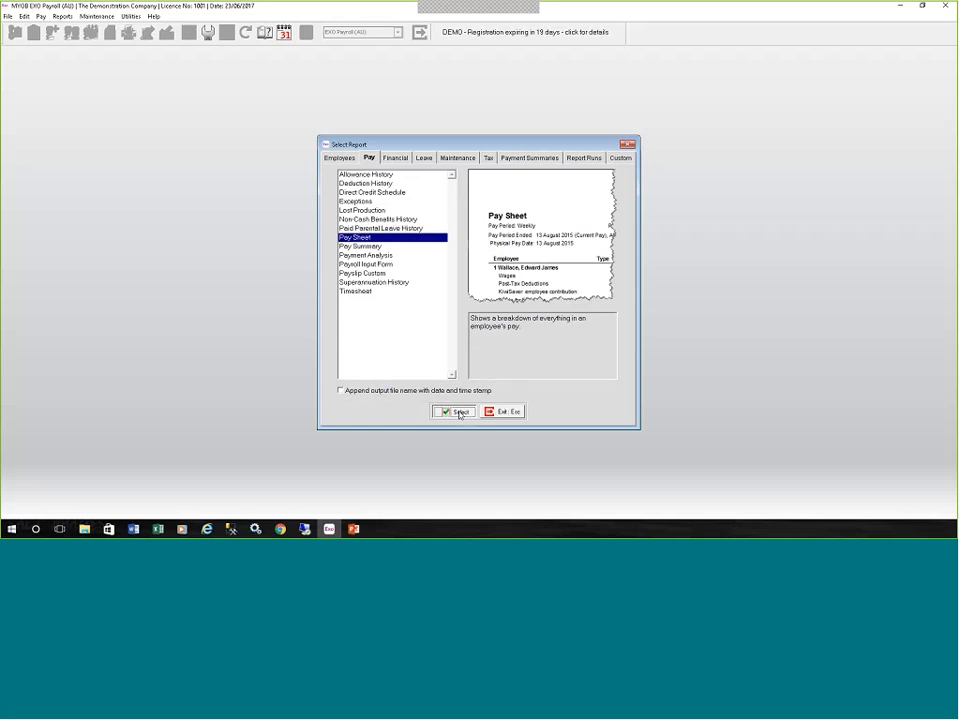
click(454, 411)
click(437, 374)
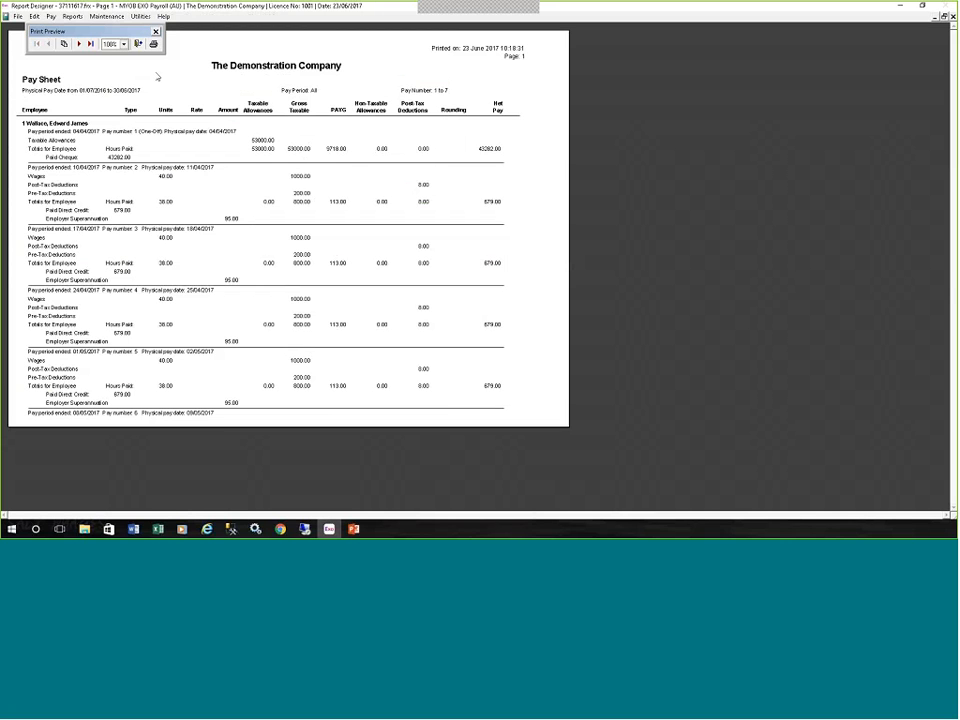
click(90, 44)
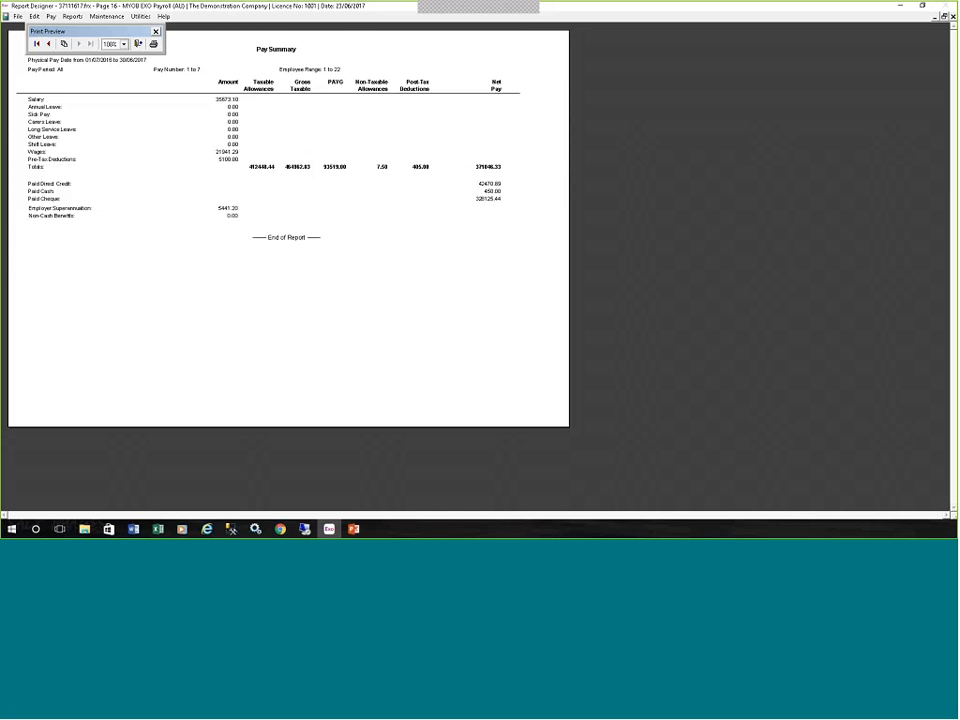
click(138, 43)
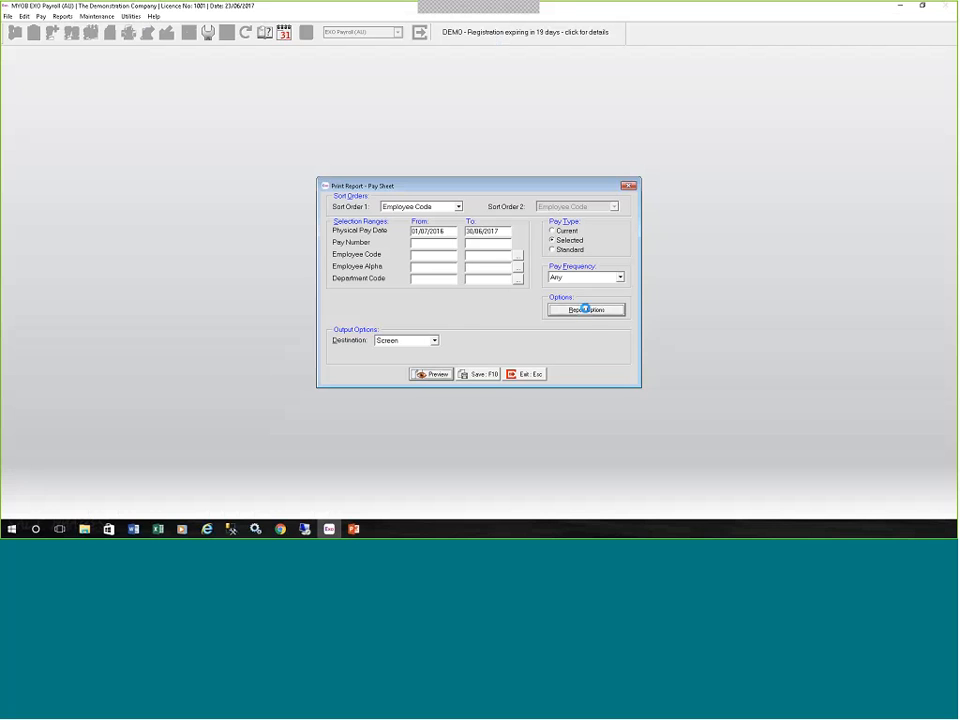
Review the Pay Sheet report options and their print date choices, keep Physical Pay Date, and save the options.
click(587, 311)
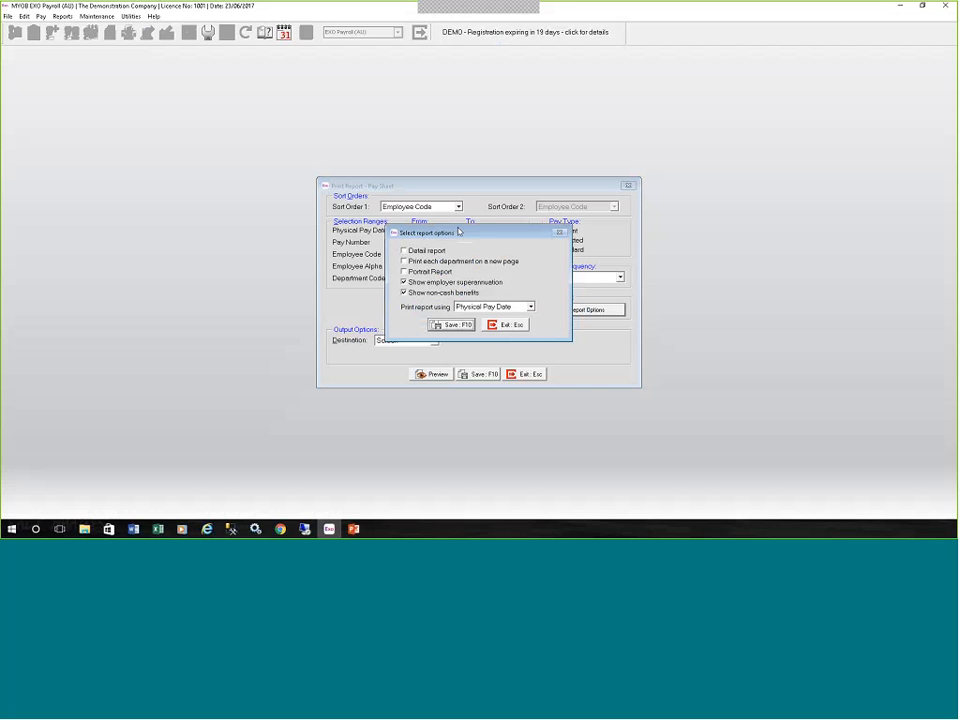
drag(454, 238, 463, 204)
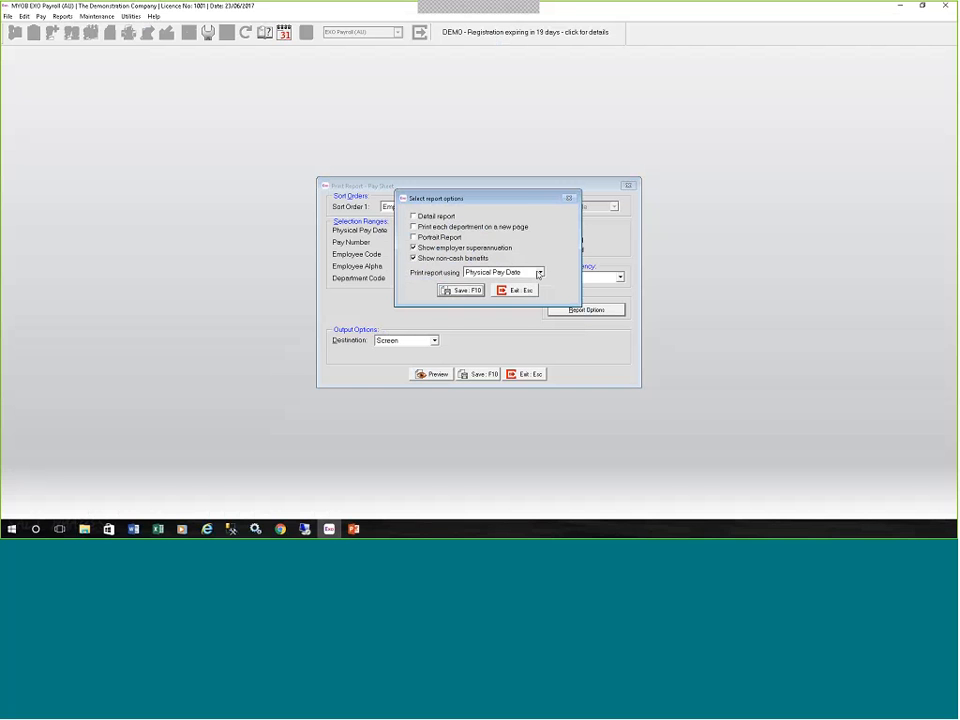
click(539, 273)
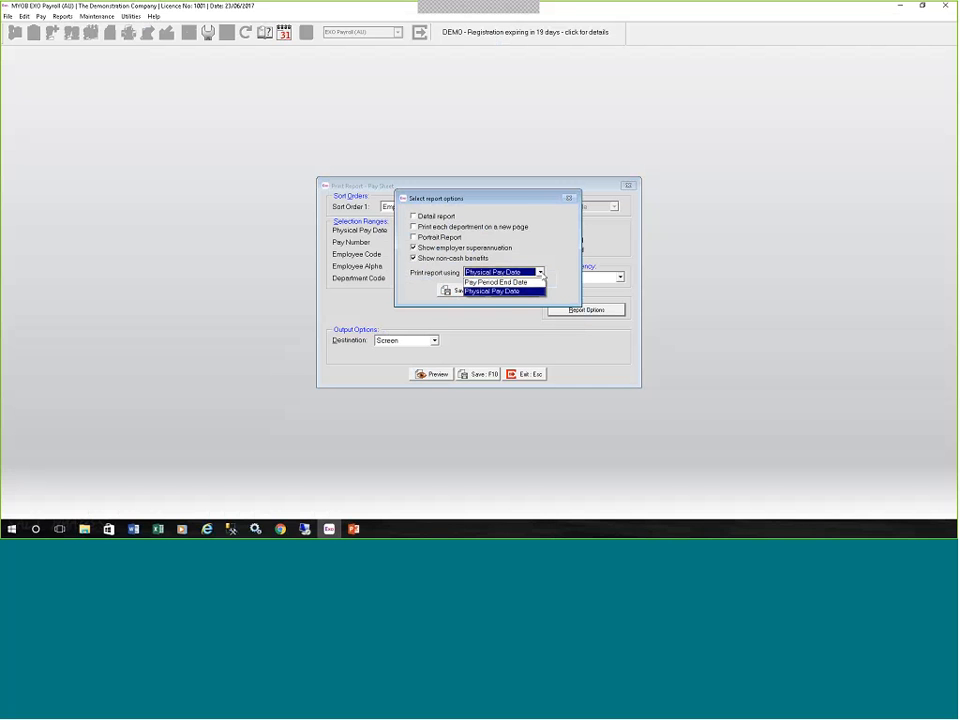
click(541, 273)
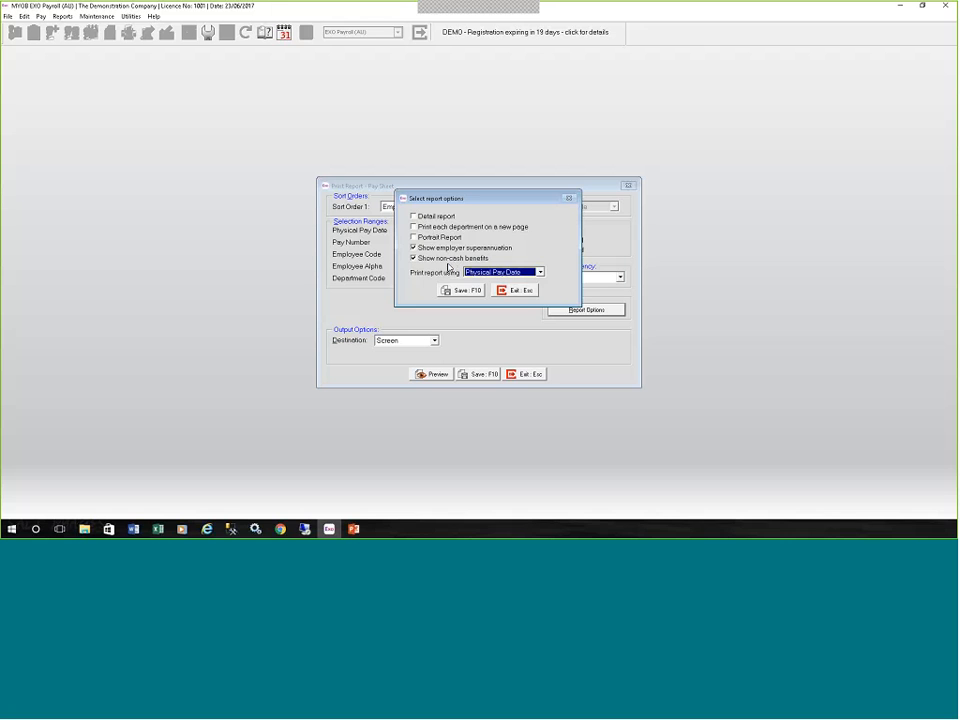
click(462, 291)
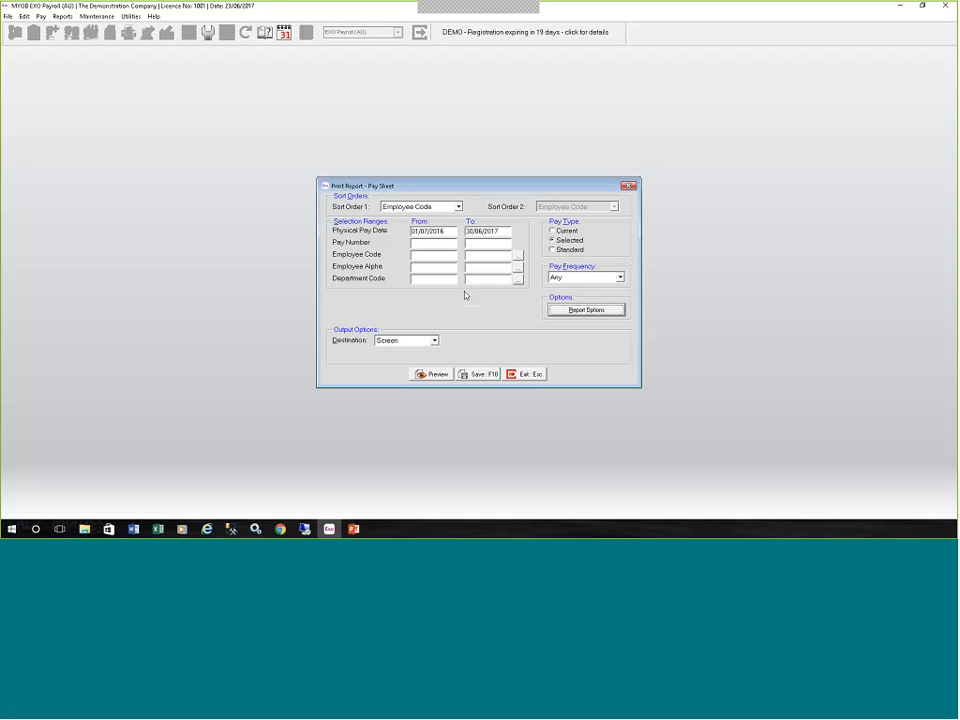
Set the Pay Sheet destination to Excel Export and try to create the file C:\SAMPLE DATA\PAYSHEET.XLSX.
click(434, 340)
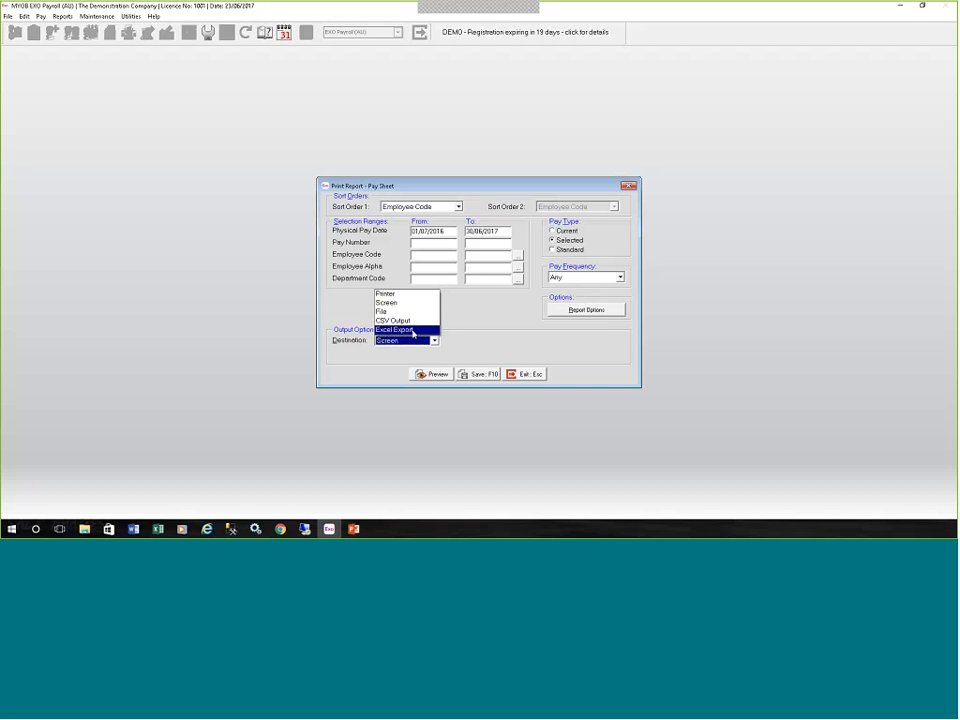
click(413, 330)
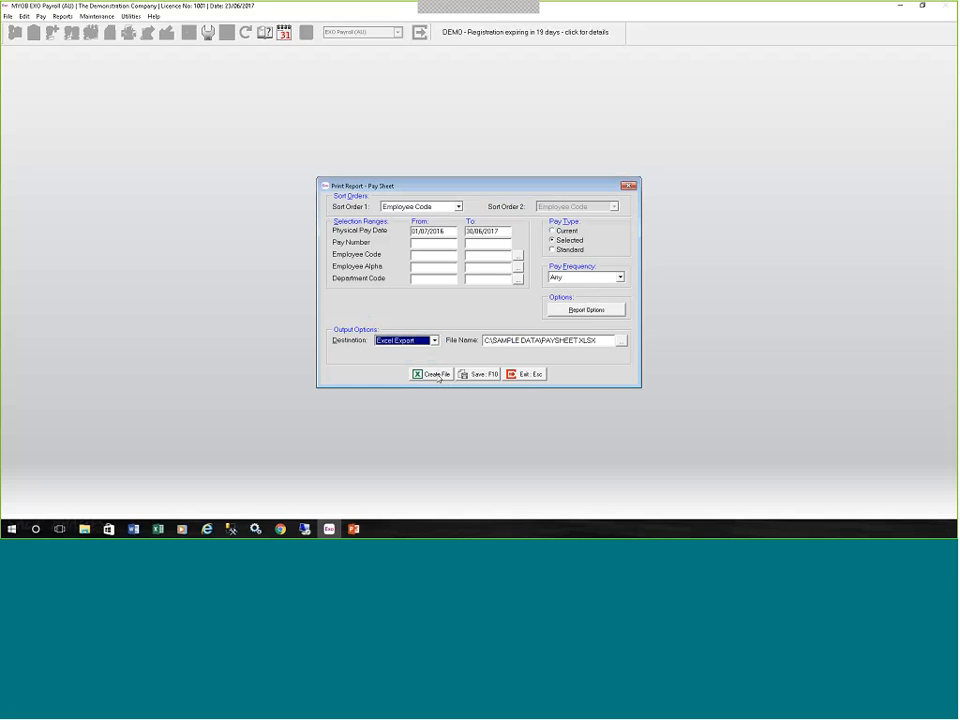
click(437, 375)
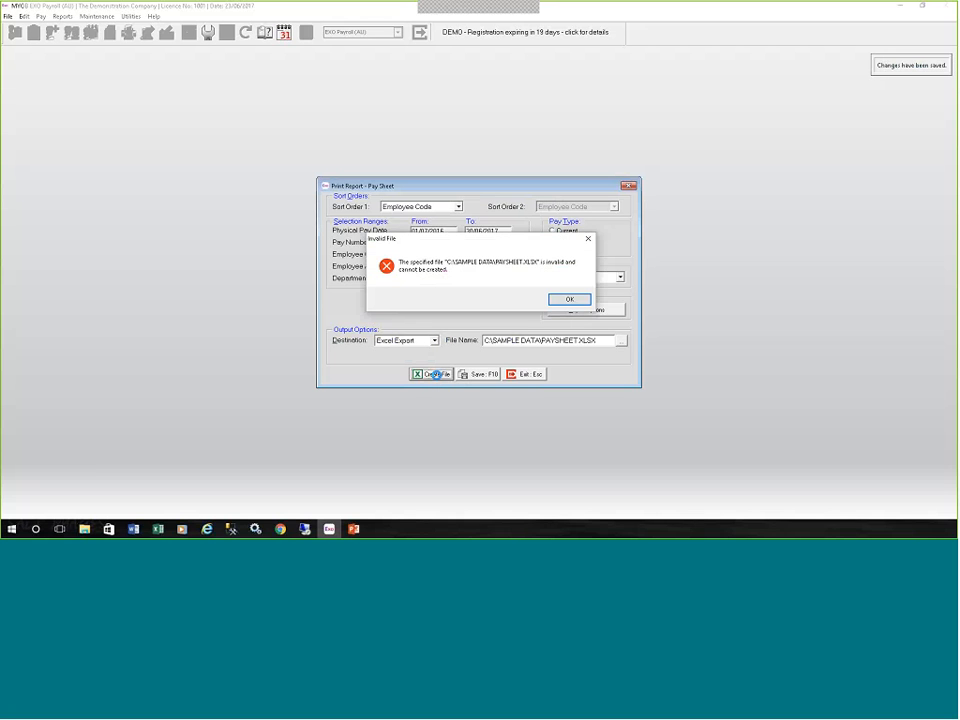
click(569, 299)
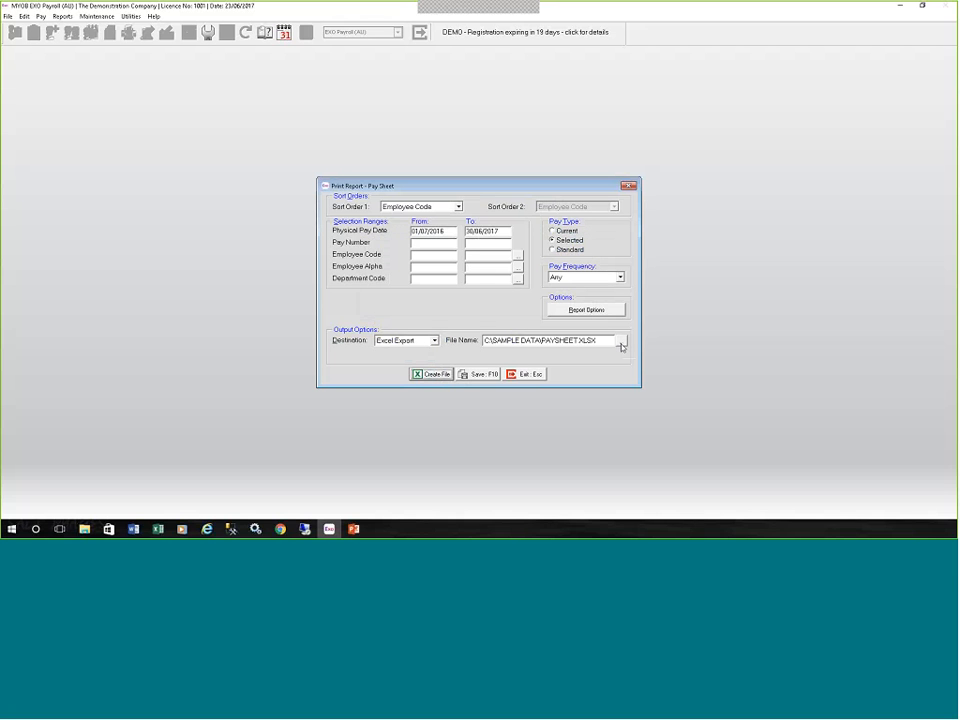
Change the Pay Sheet export file to terst in the Payrollv2017_1 folder.
click(620, 343)
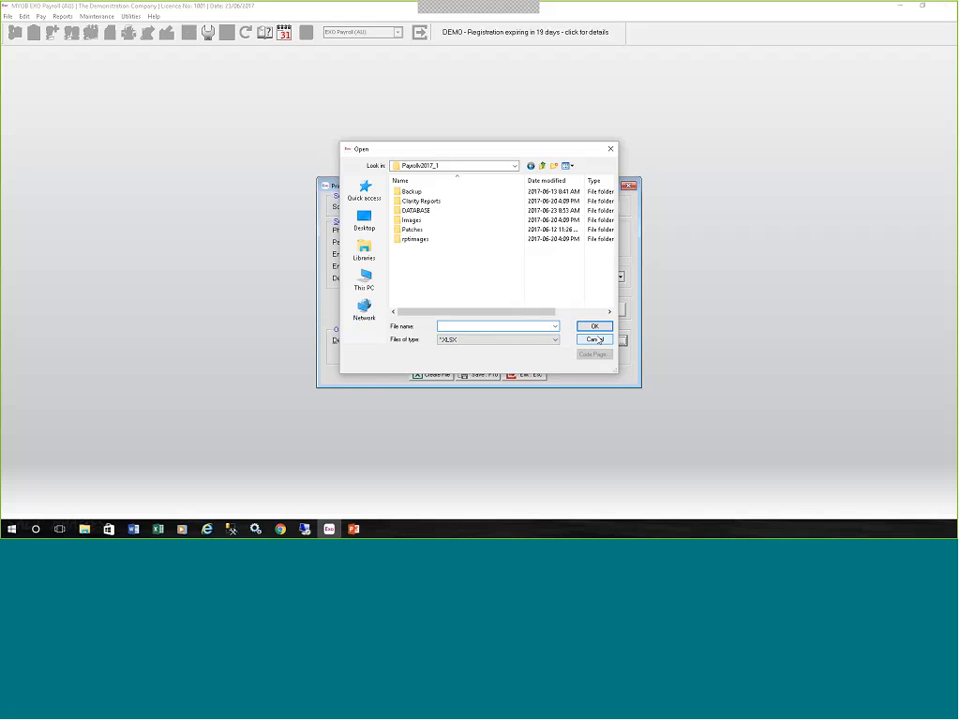
text(terst)
key(Return)
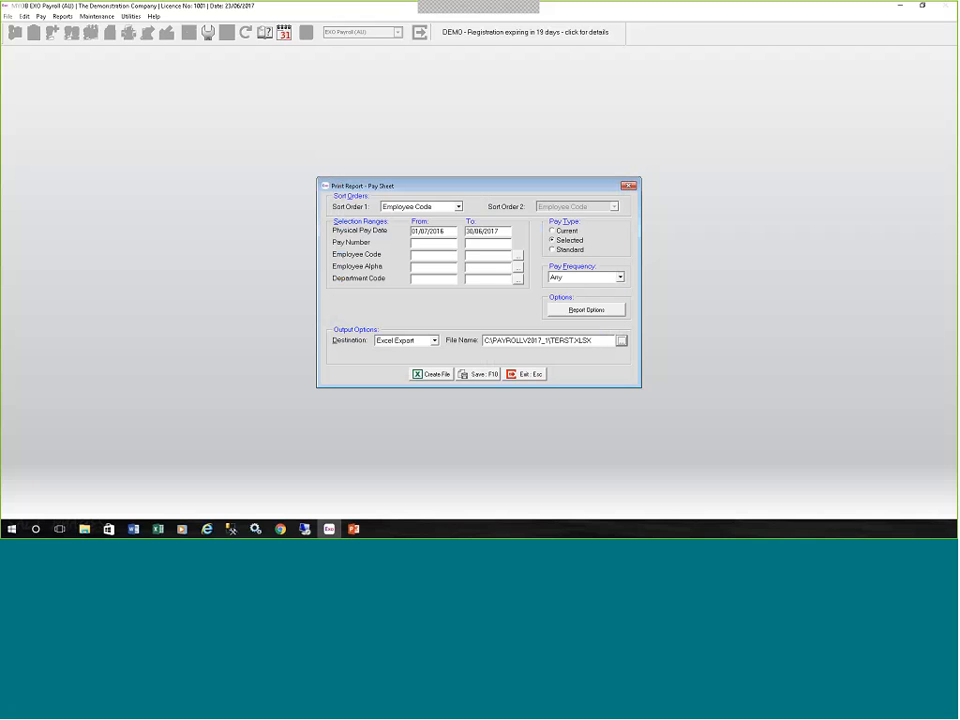
Start creating the Pay Sheet Excel file, include all available fields, and exit to the report selection without finishing the export.
click(431, 374)
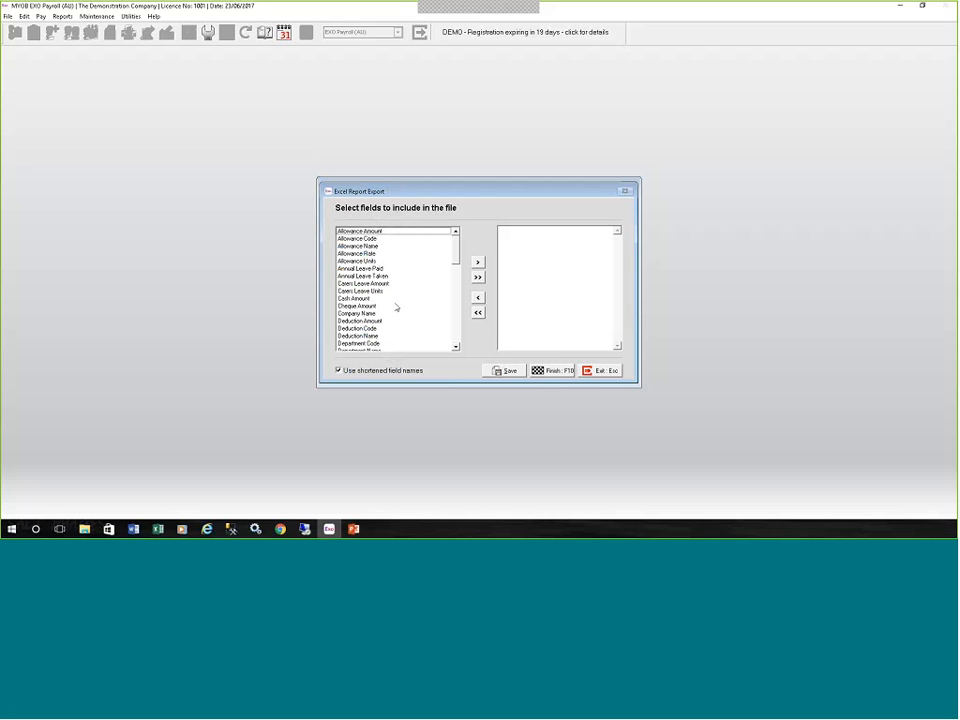
click(478, 277)
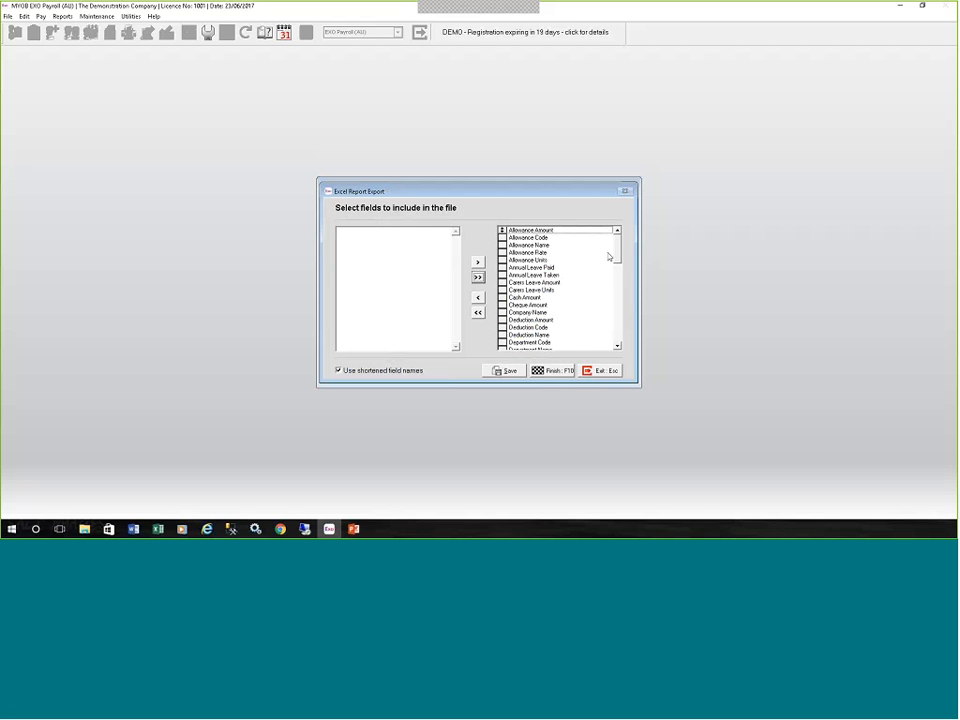
mouse_move(617, 255)
mouse_down()
mouse_move(621, 337)
mouse_move(617, 248)
mouse_up()
click(588, 372)
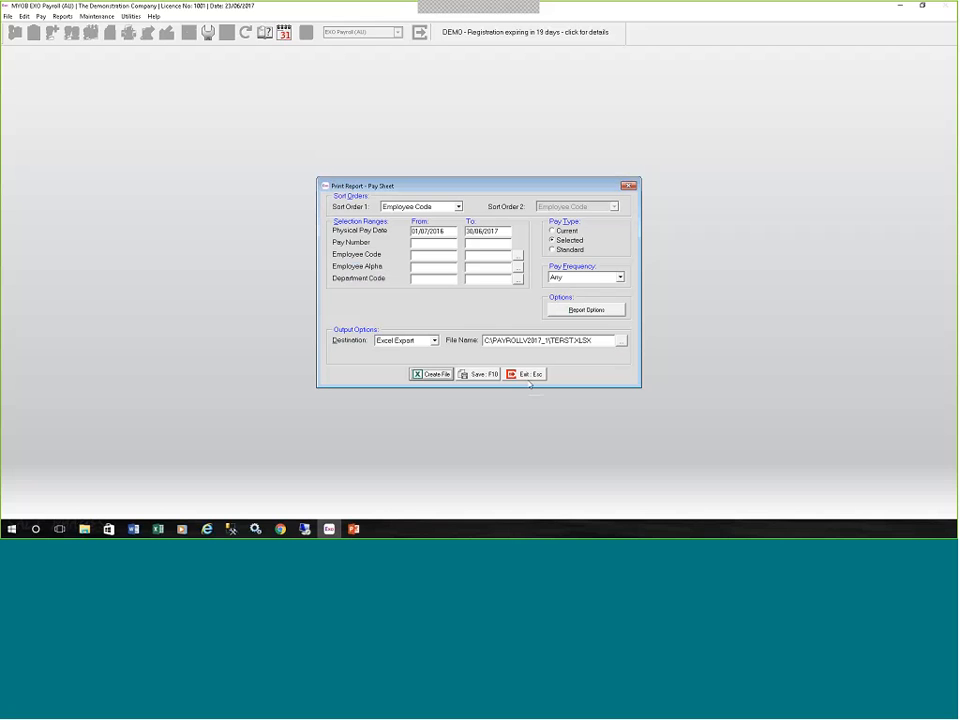
click(527, 375)
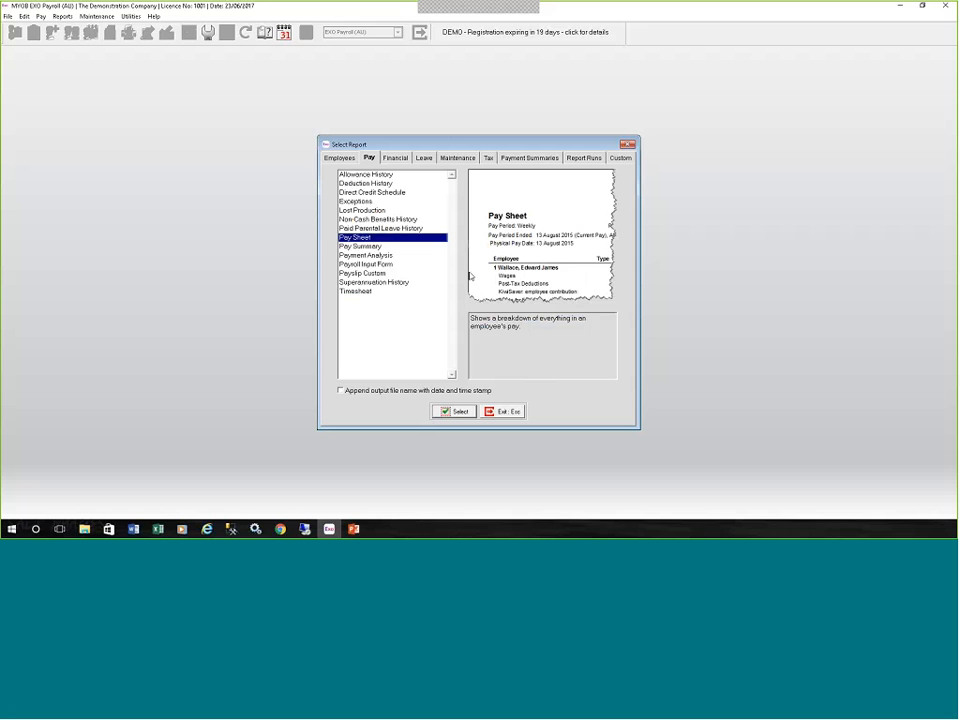
Preview the Superannuation Summary for pay period end dates 01/07/2016 to 30/06/2017, accepting the notice, and return to the report selection.
click(395, 158)
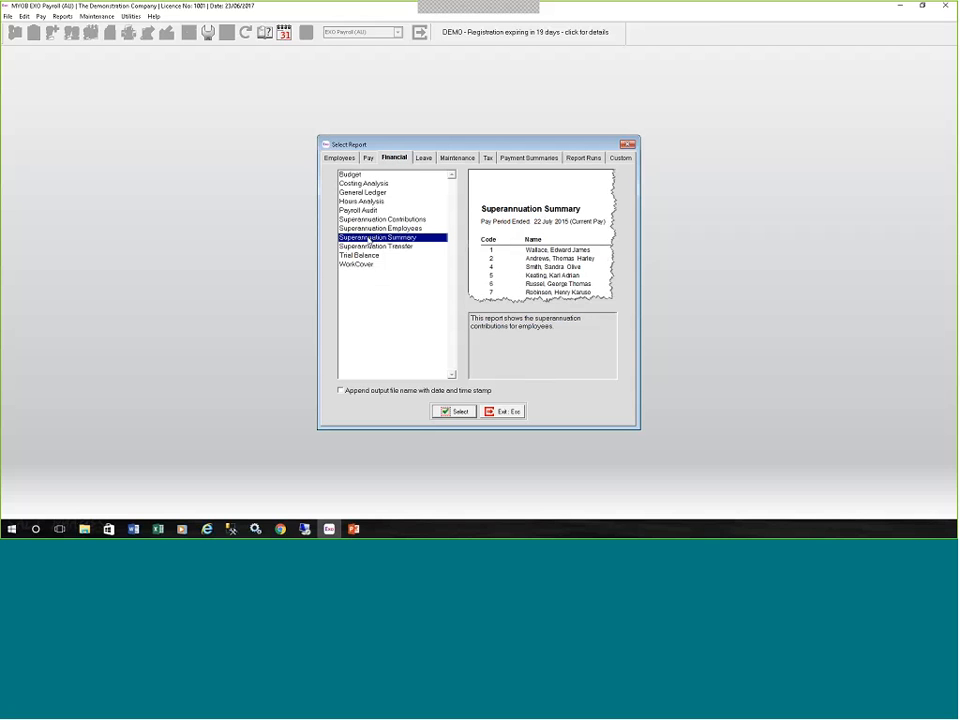
click(456, 411)
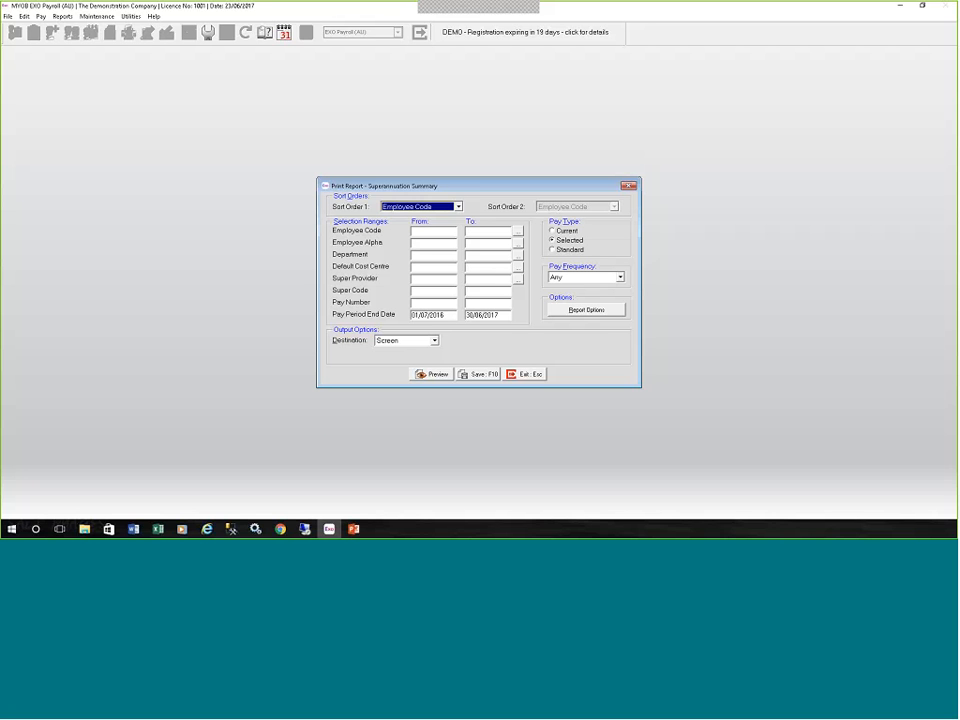
click(434, 374)
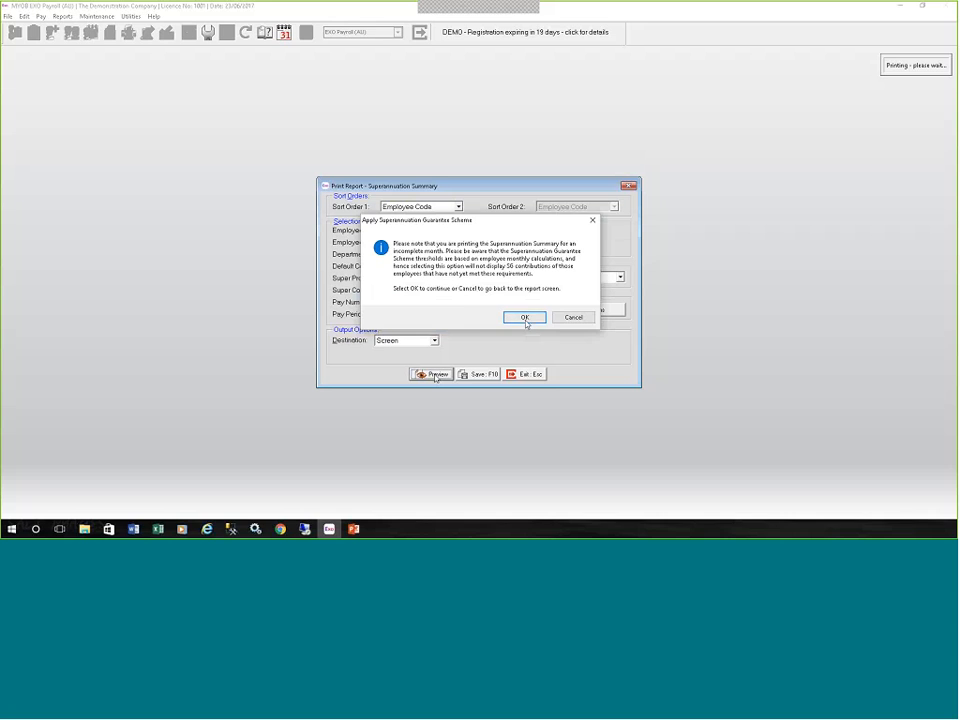
click(525, 318)
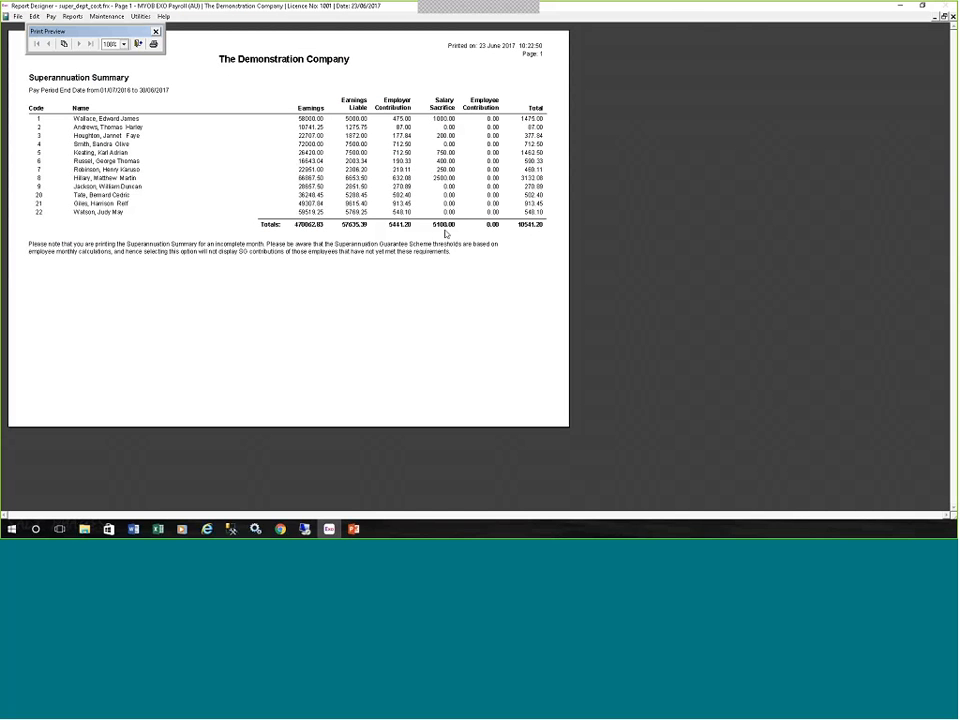
click(138, 44)
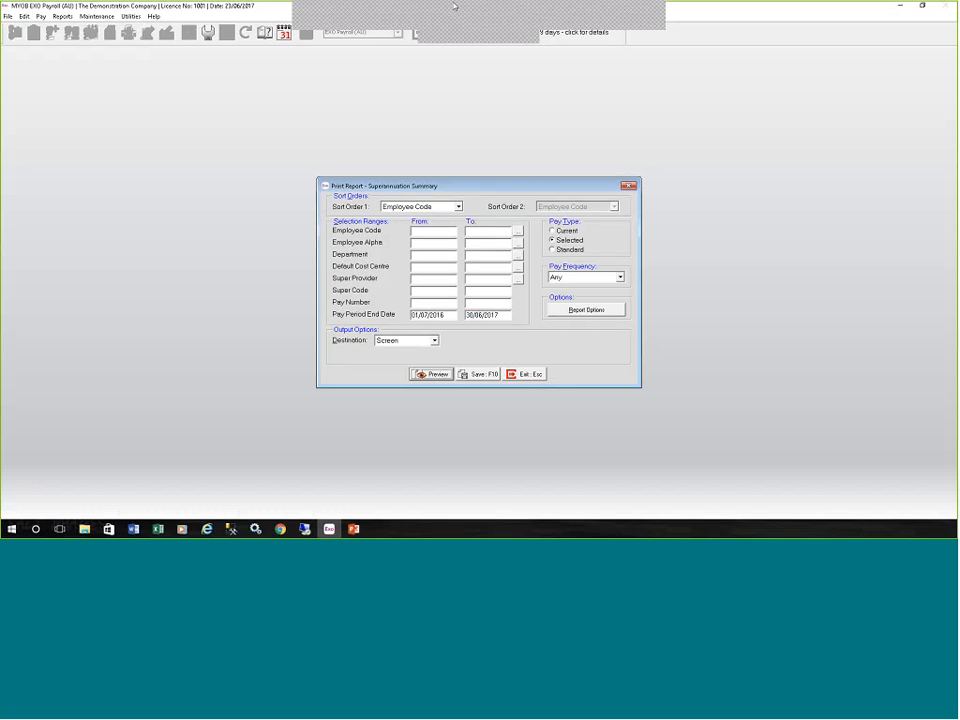
click(564, 17)
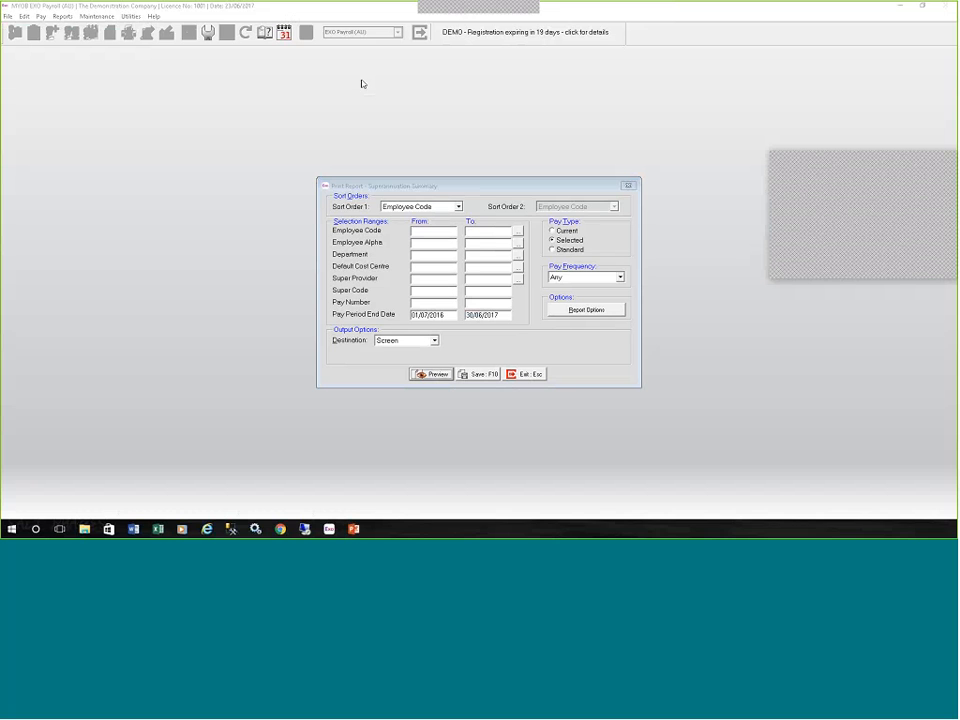
click(530, 374)
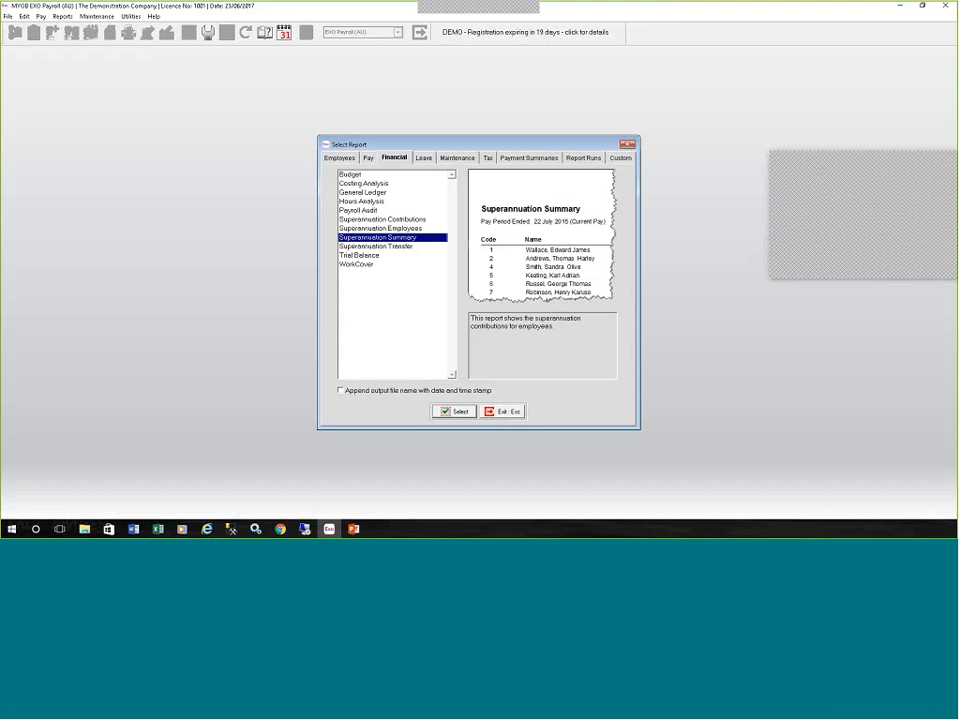
Switch to the PowerPoint slide show and review the best practice end of period checklist.
click(353, 529)
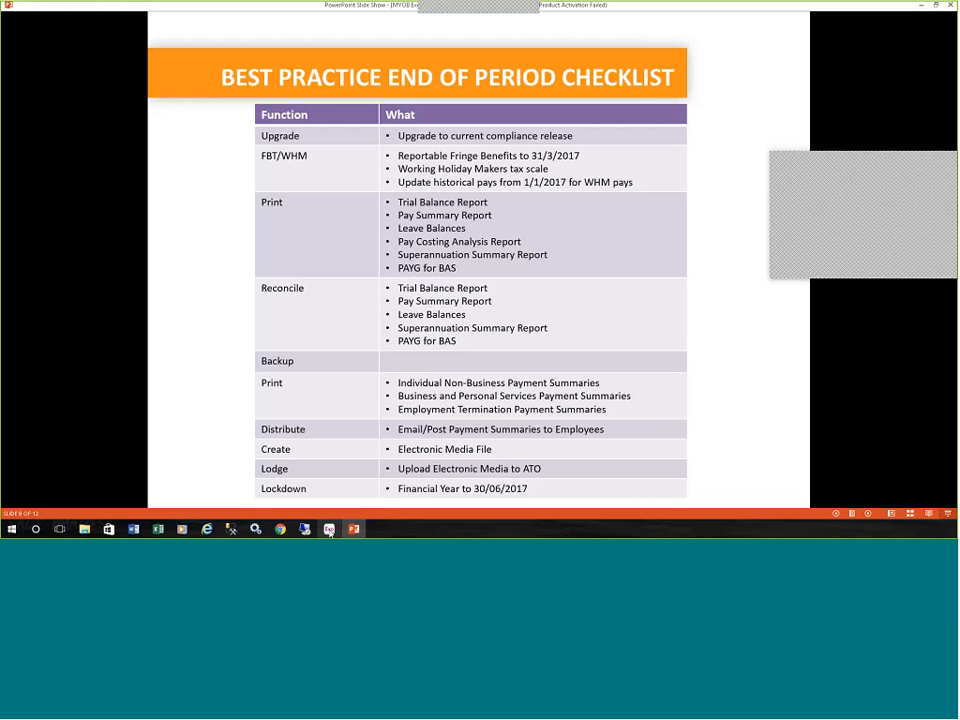
mouse_move(329, 531)
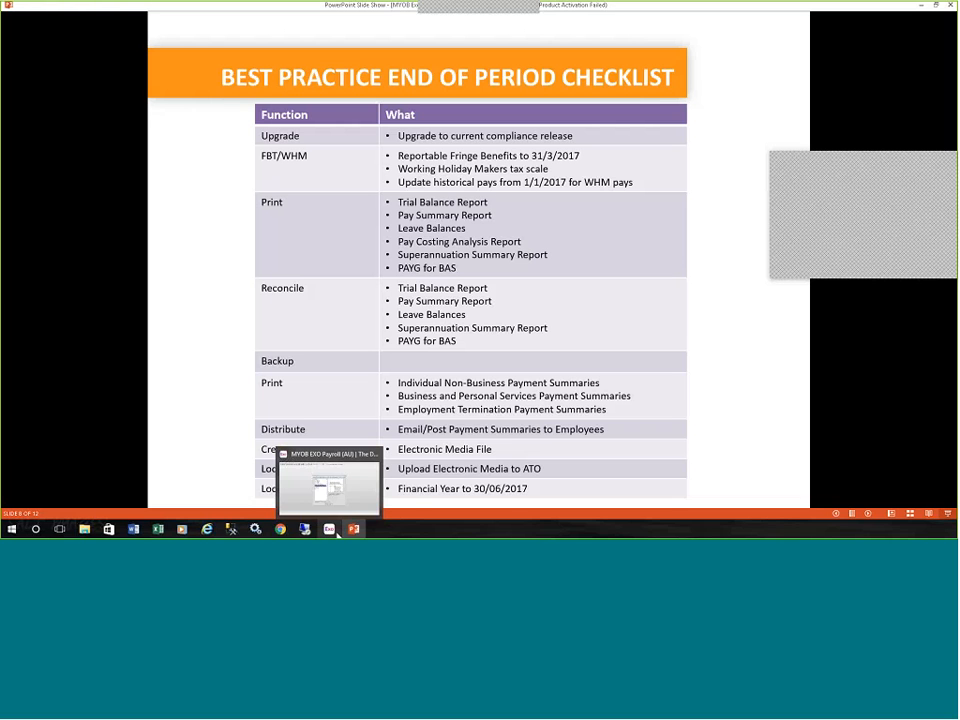
Switch to MYOB EXO Payroll, preview the General Ledger report for 01/07/2016 to 30/07/2017, accepting the superannuation notice, and return to the report selection.
click(330, 530)
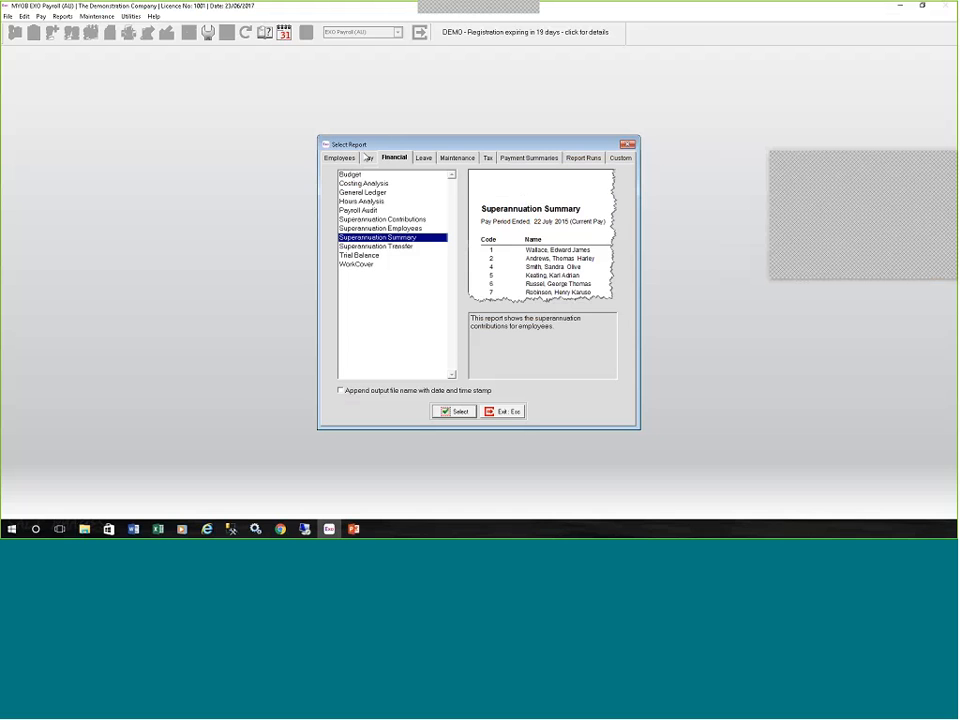
click(362, 192)
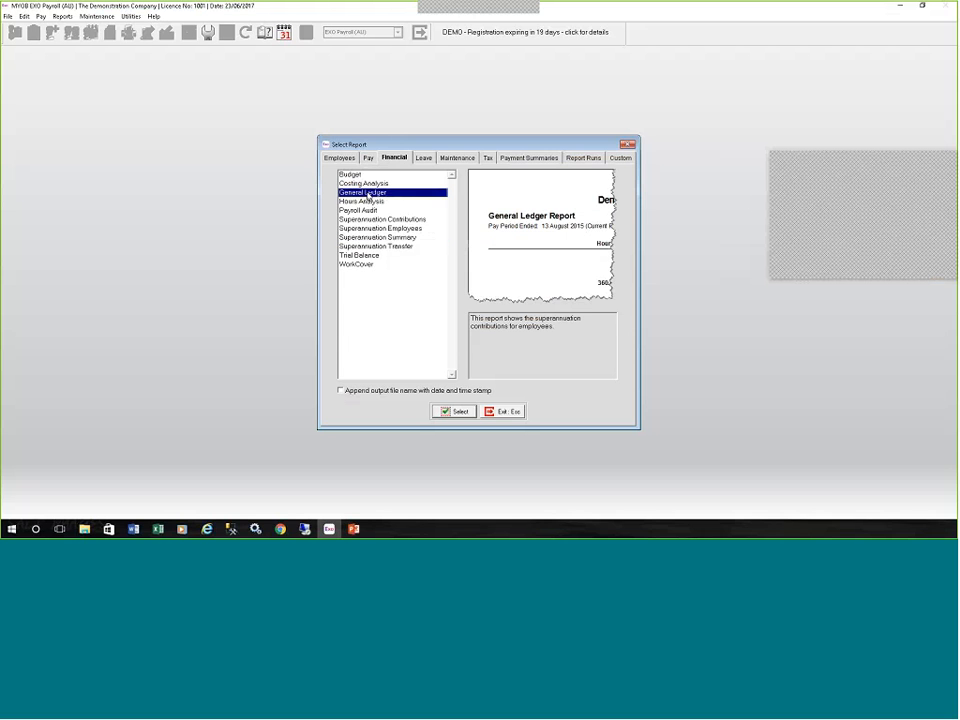
click(455, 411)
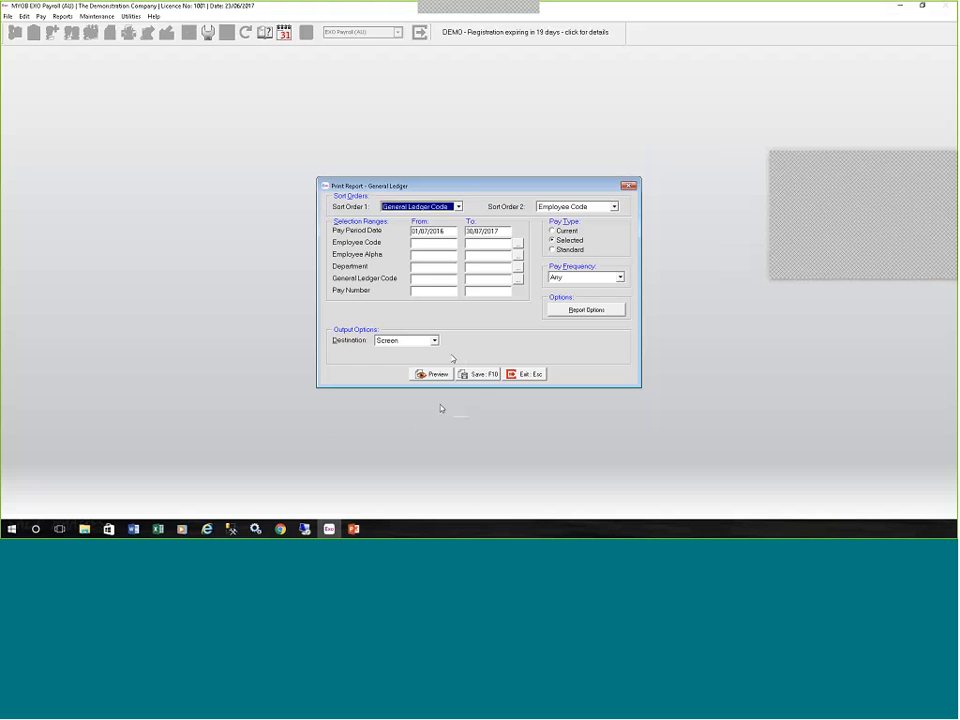
click(436, 375)
click(436, 376)
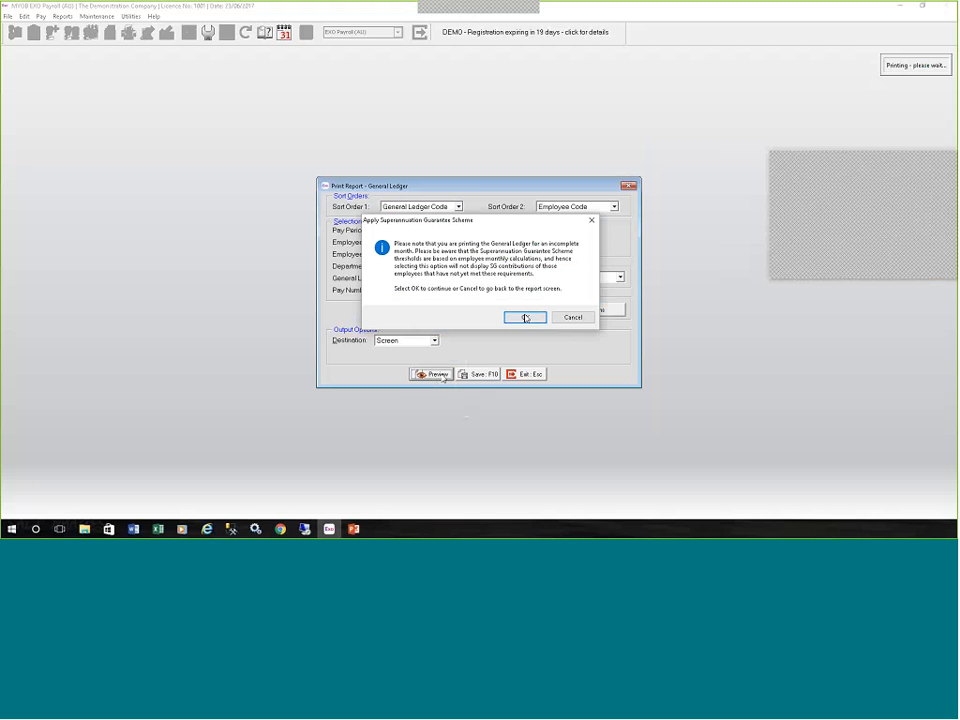
click(526, 317)
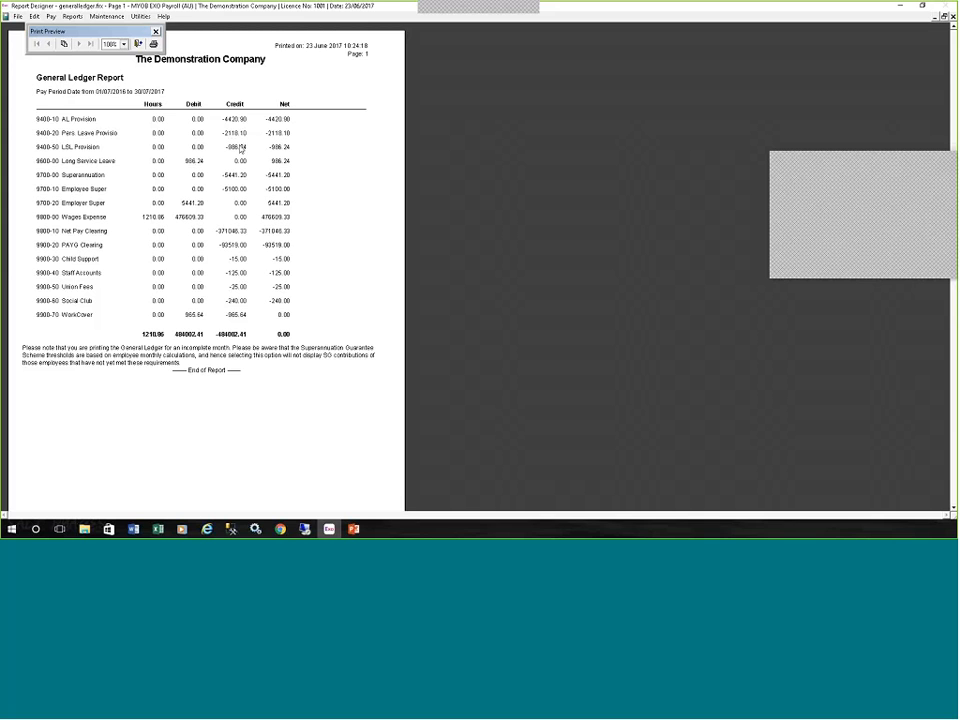
click(235, 145)
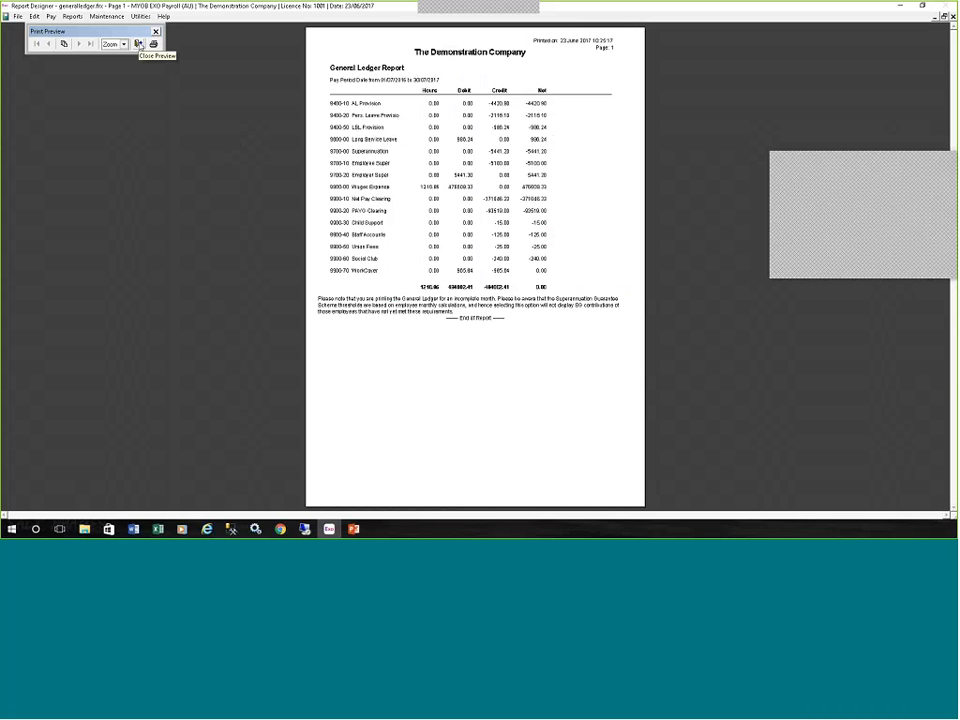
click(138, 44)
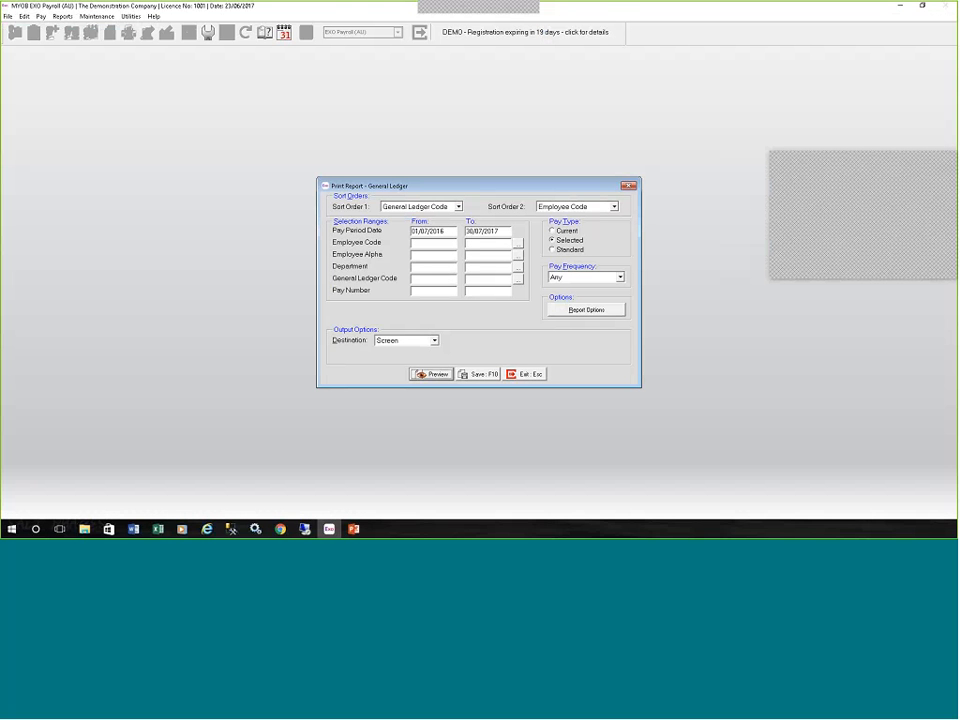
click(525, 374)
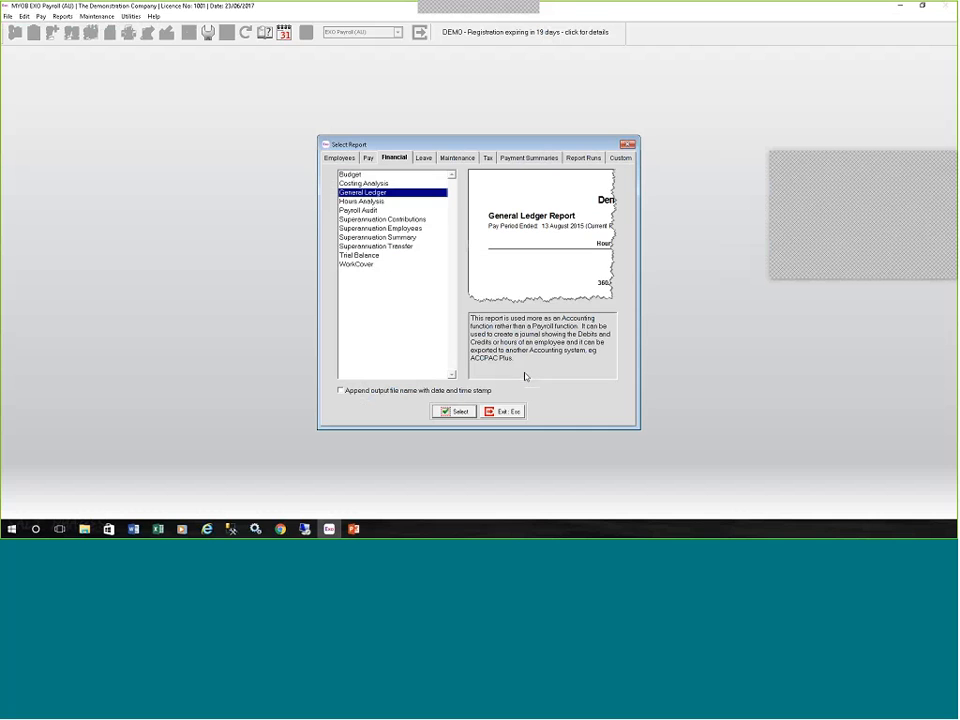
Preview the Leave Balances report sorted by employee code for any pay frequency, and exit the report selection.
click(424, 158)
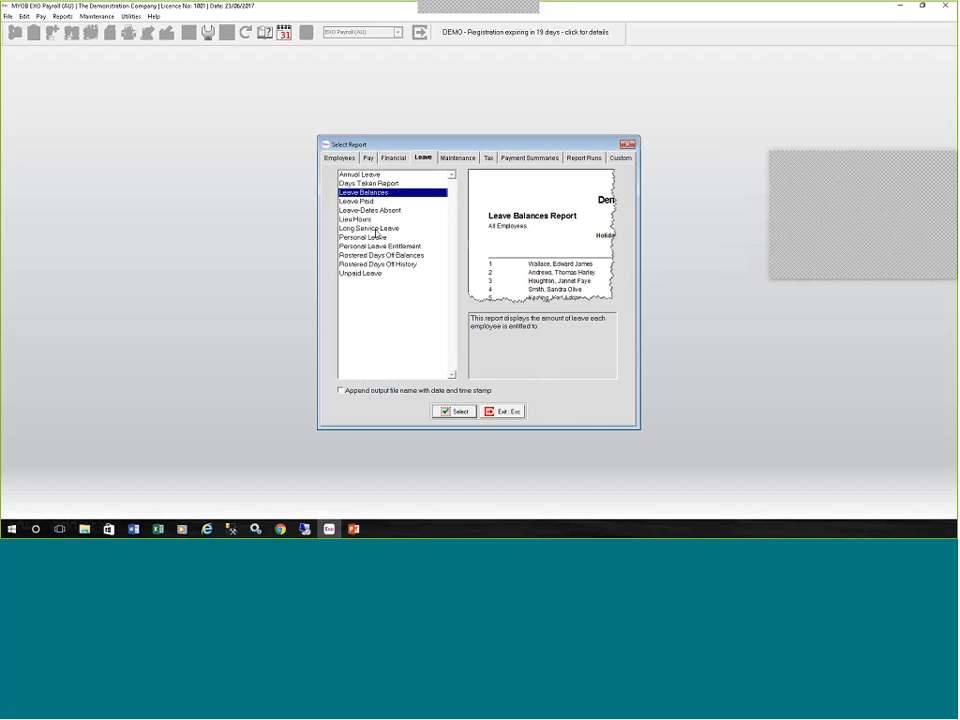
click(458, 411)
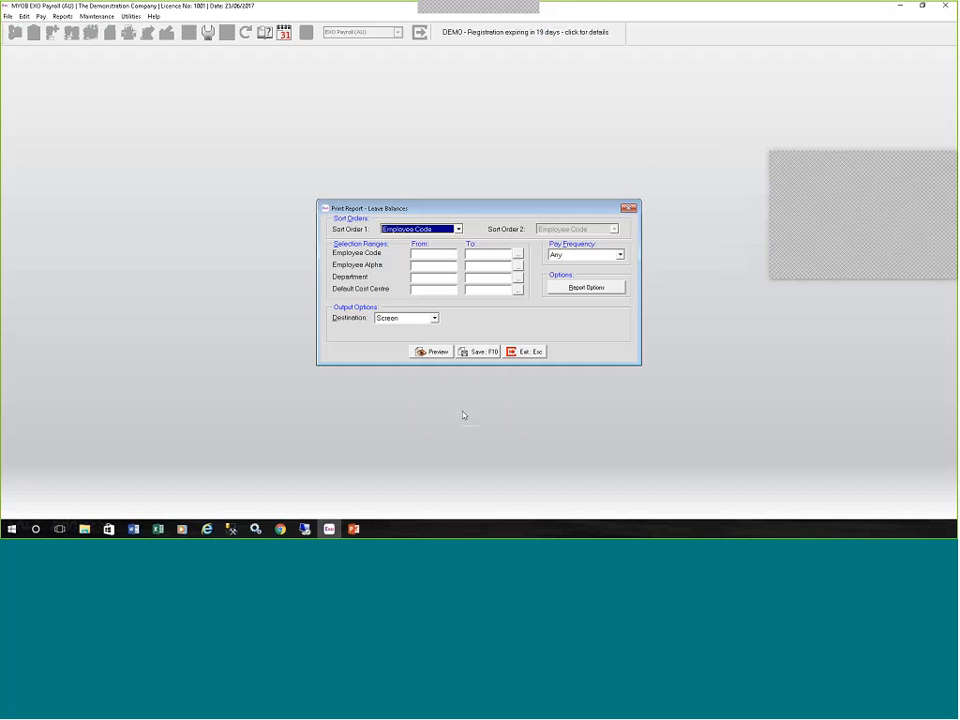
click(439, 352)
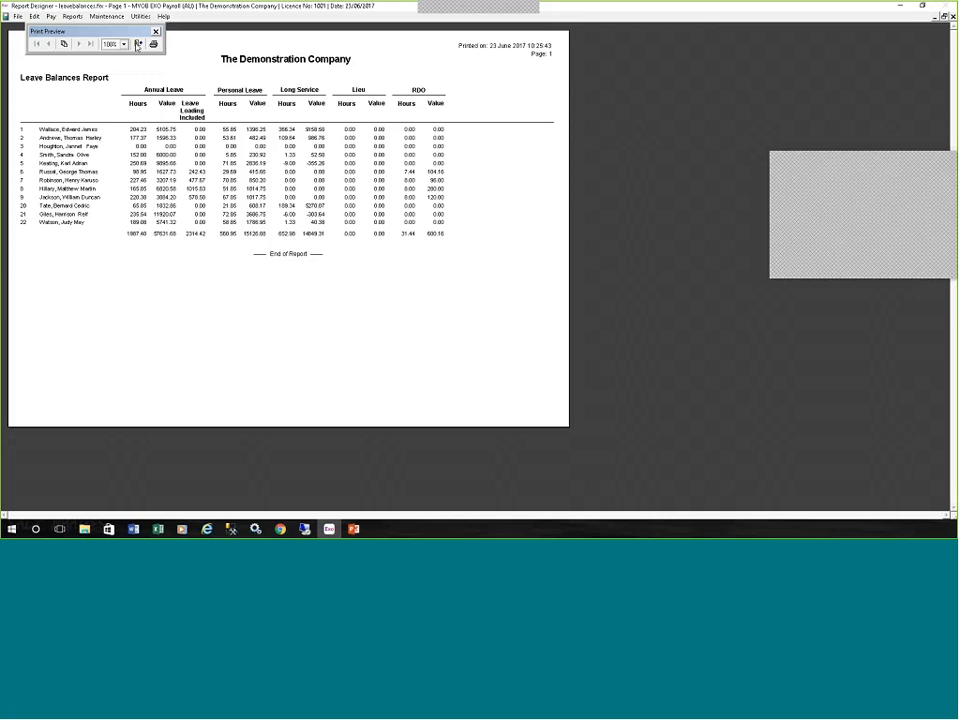
click(139, 45)
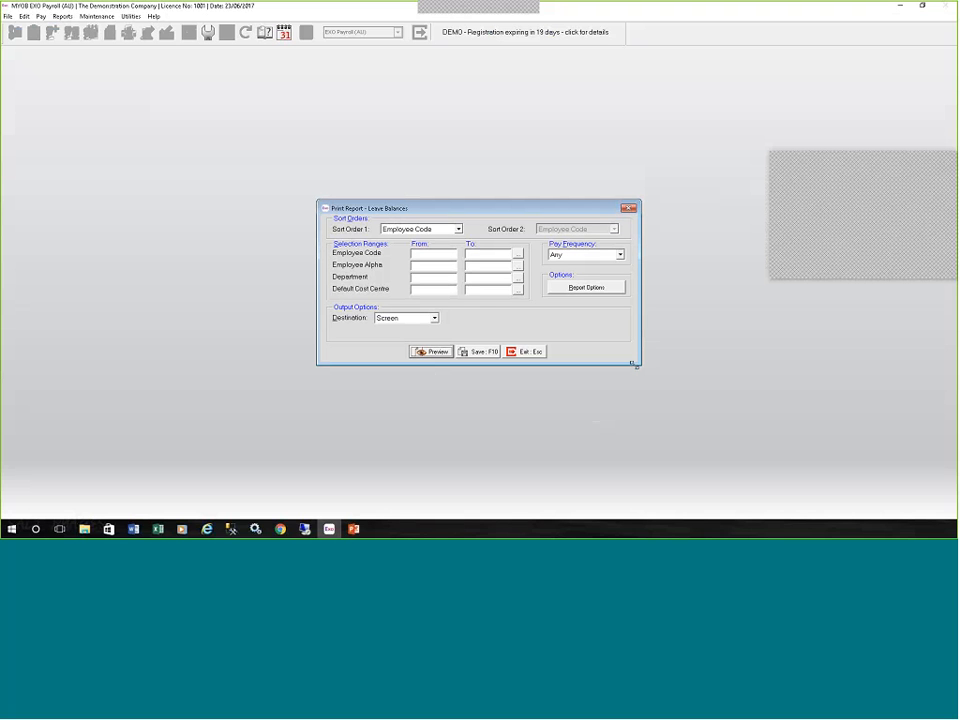
click(528, 352)
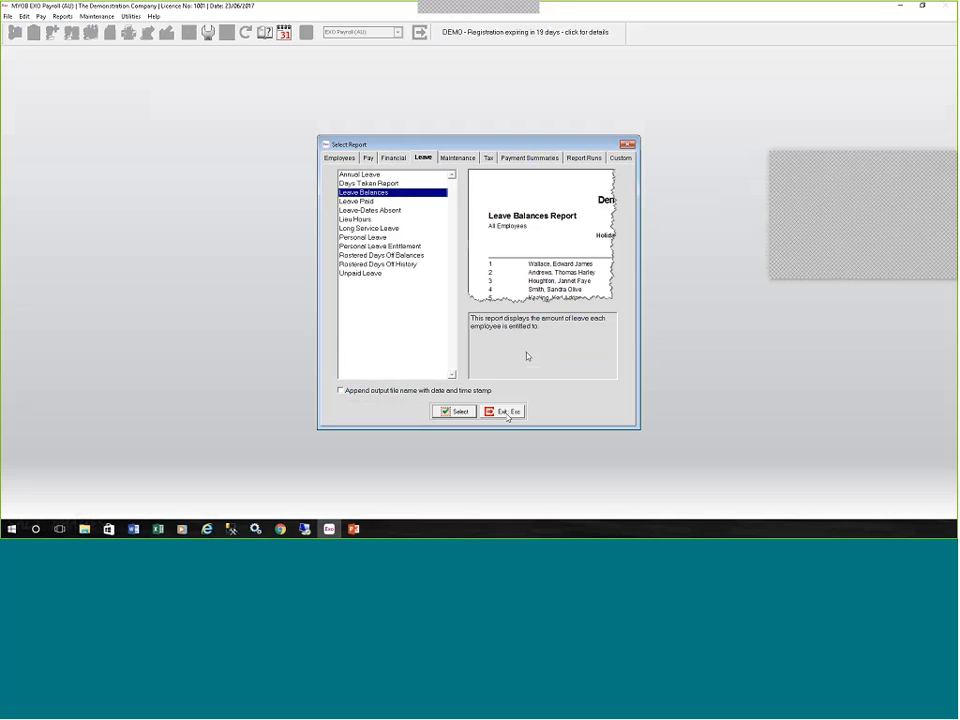
click(504, 413)
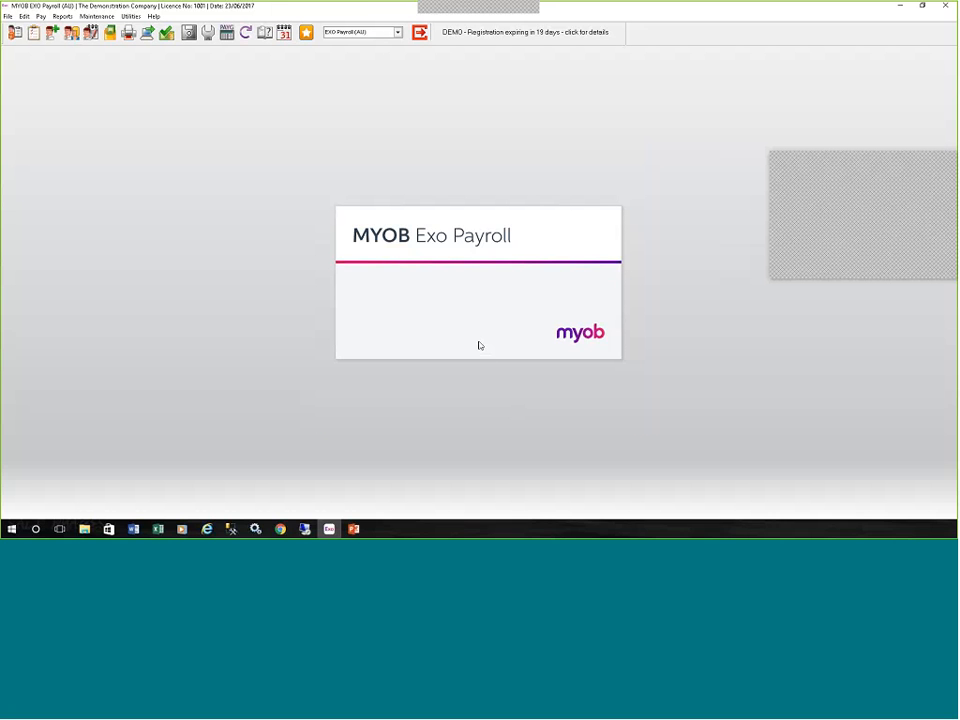
Open the Leave Balance report view and shift its window slightly to show the whole view.
click(57, 16)
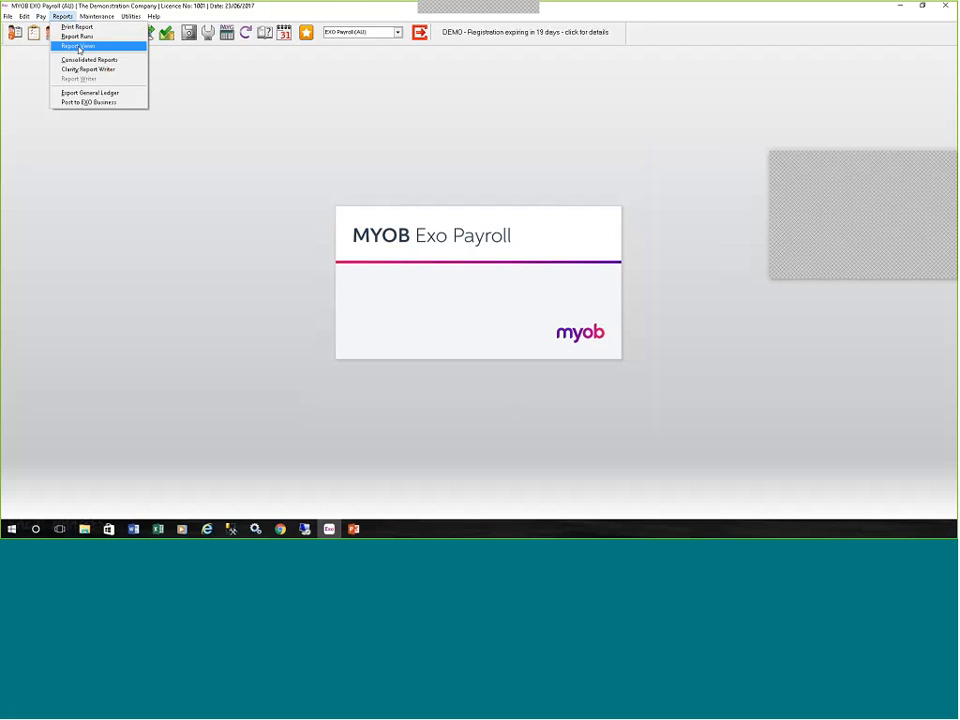
click(79, 47)
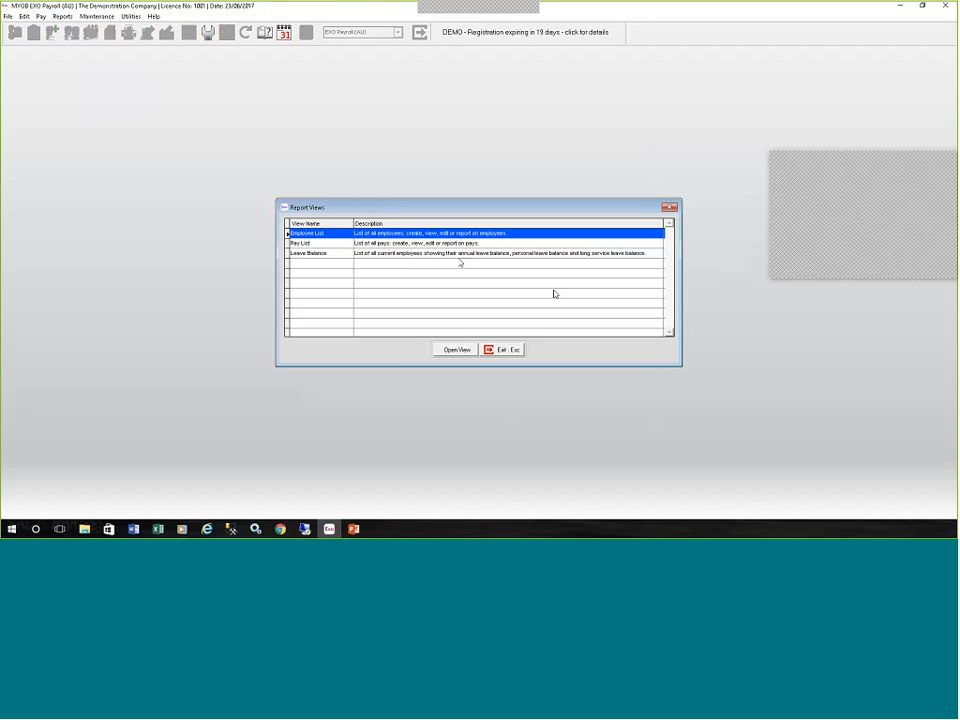
click(454, 254)
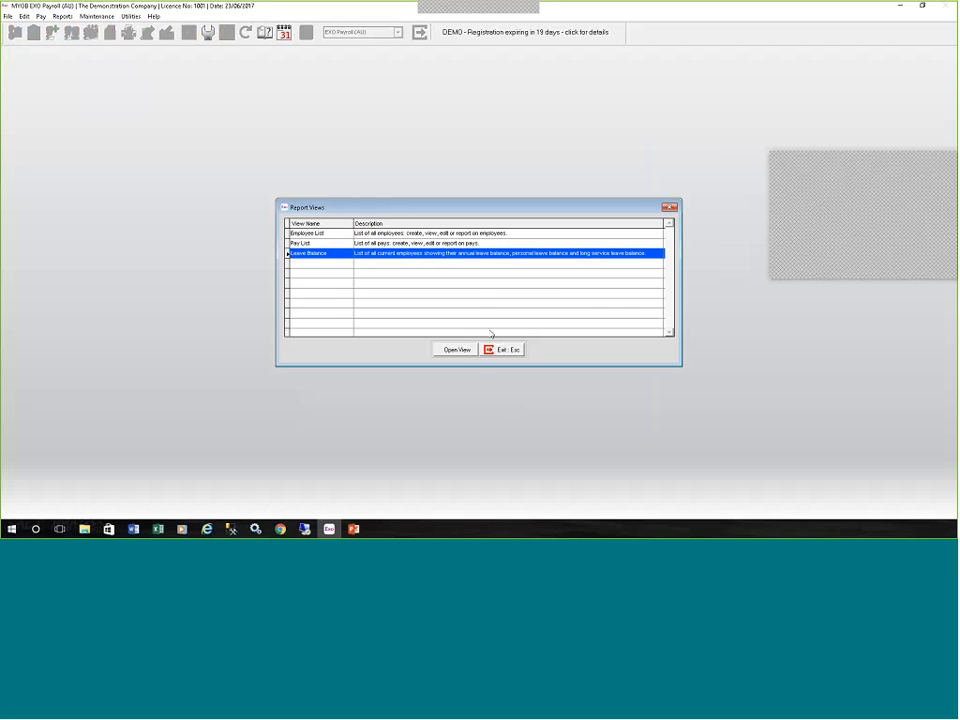
click(460, 350)
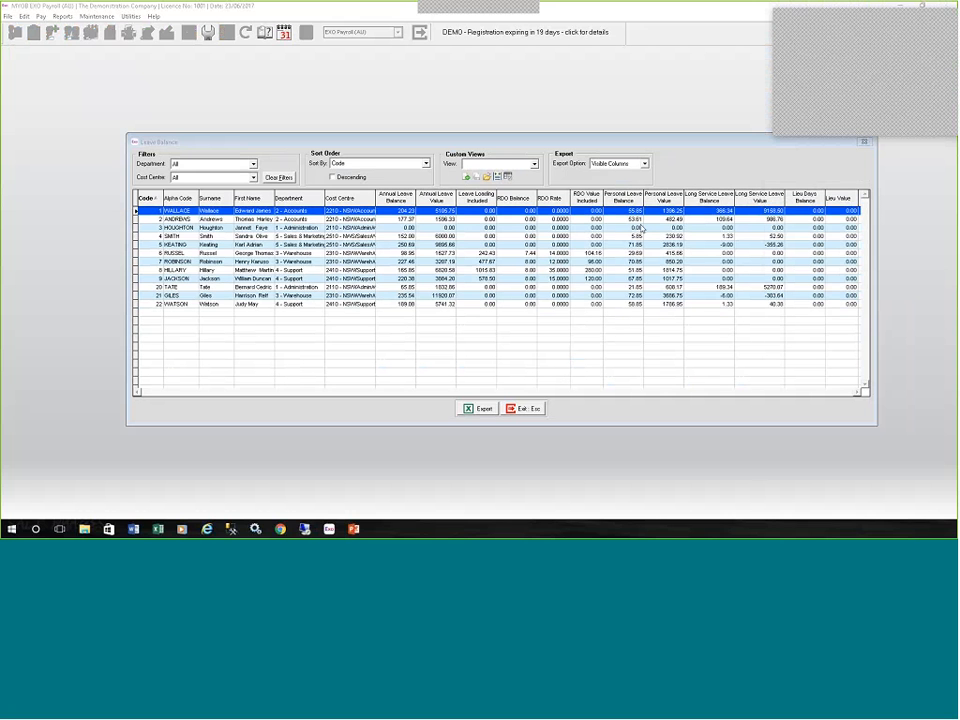
drag(677, 143, 659, 145)
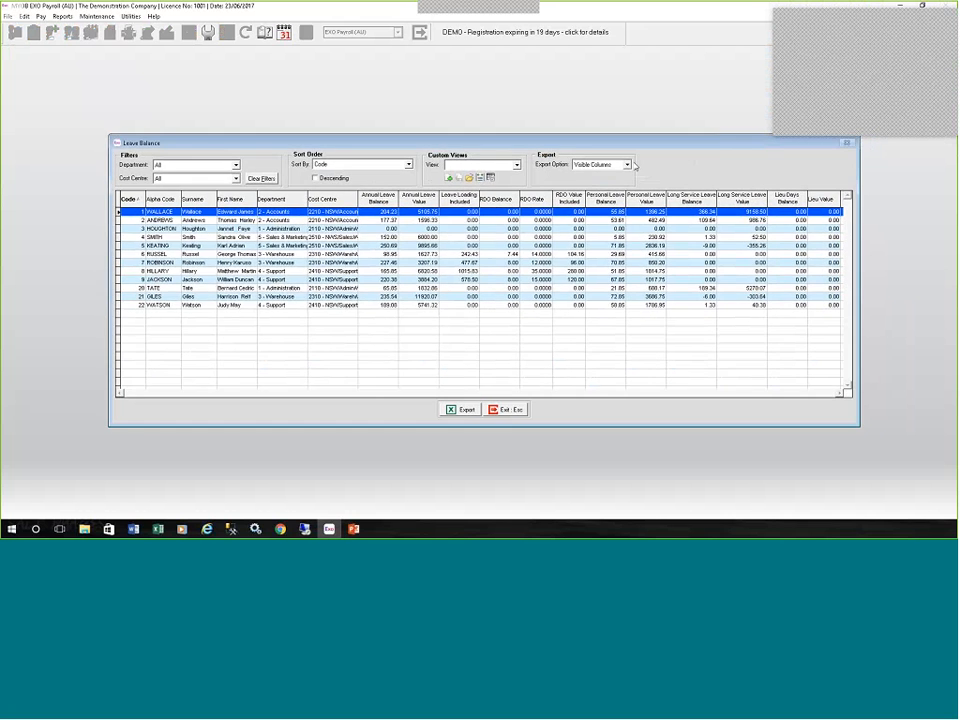
Check the Leave Balance view's export options and its list of selectable columns, leaving both as they are.
click(628, 165)
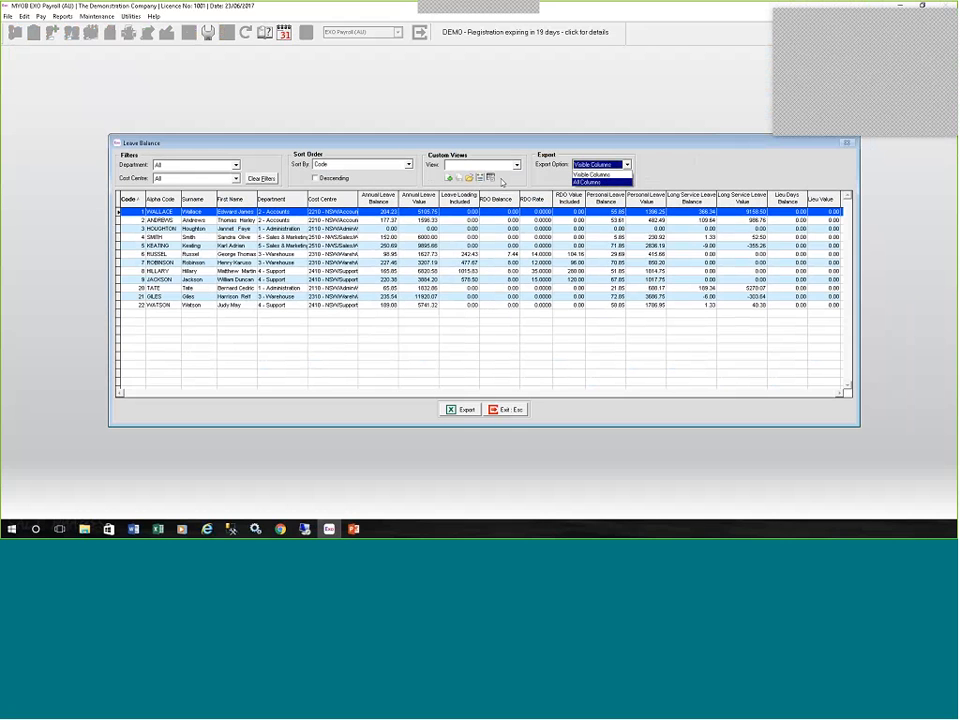
click(492, 181)
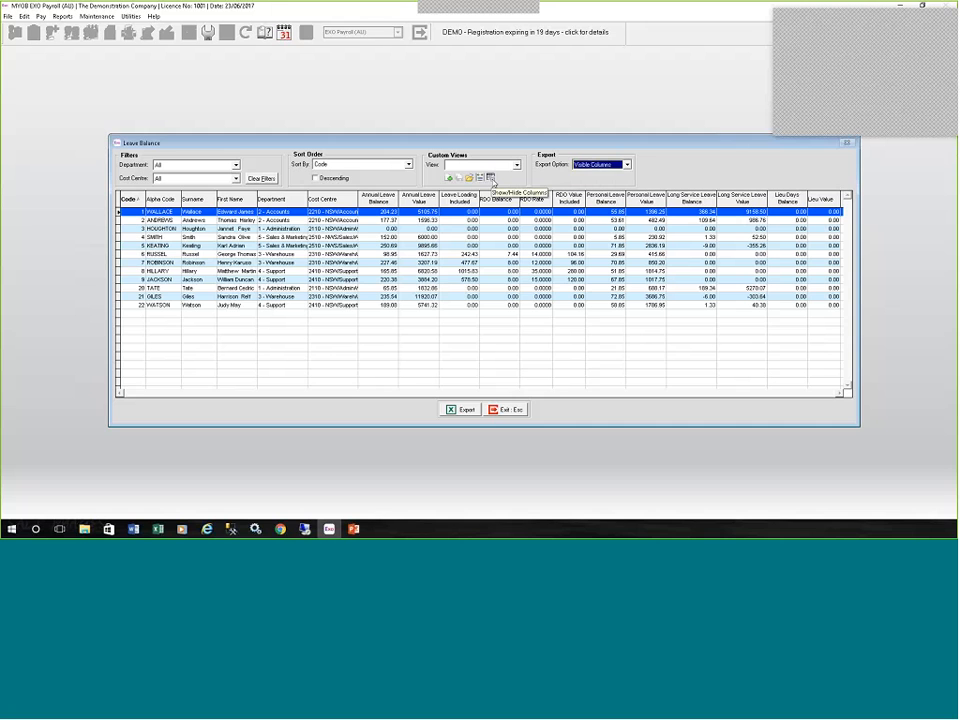
click(491, 179)
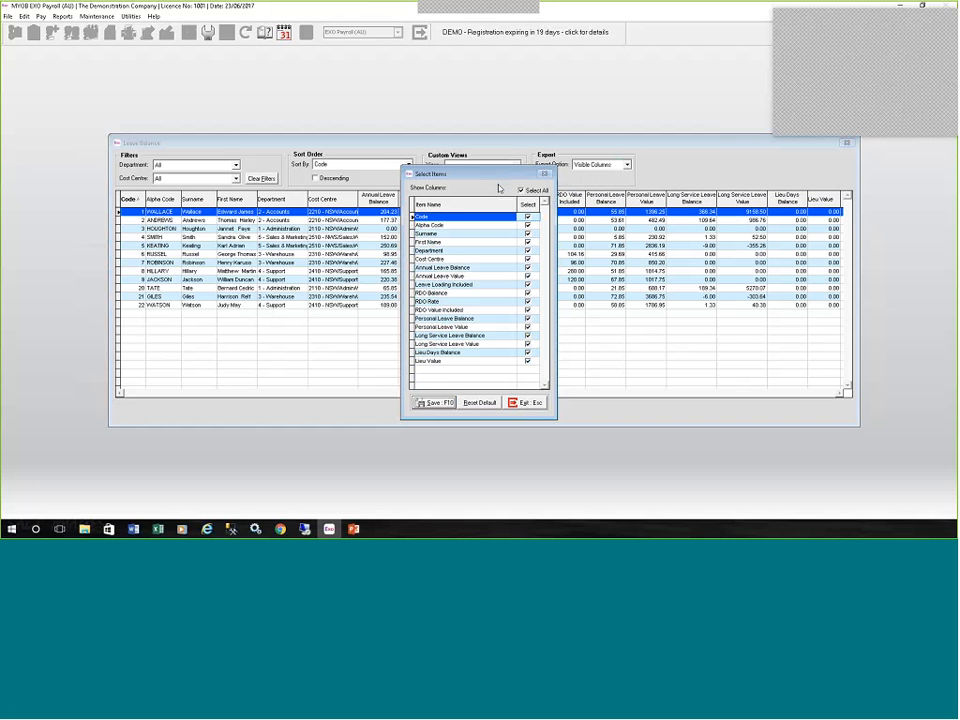
click(537, 403)
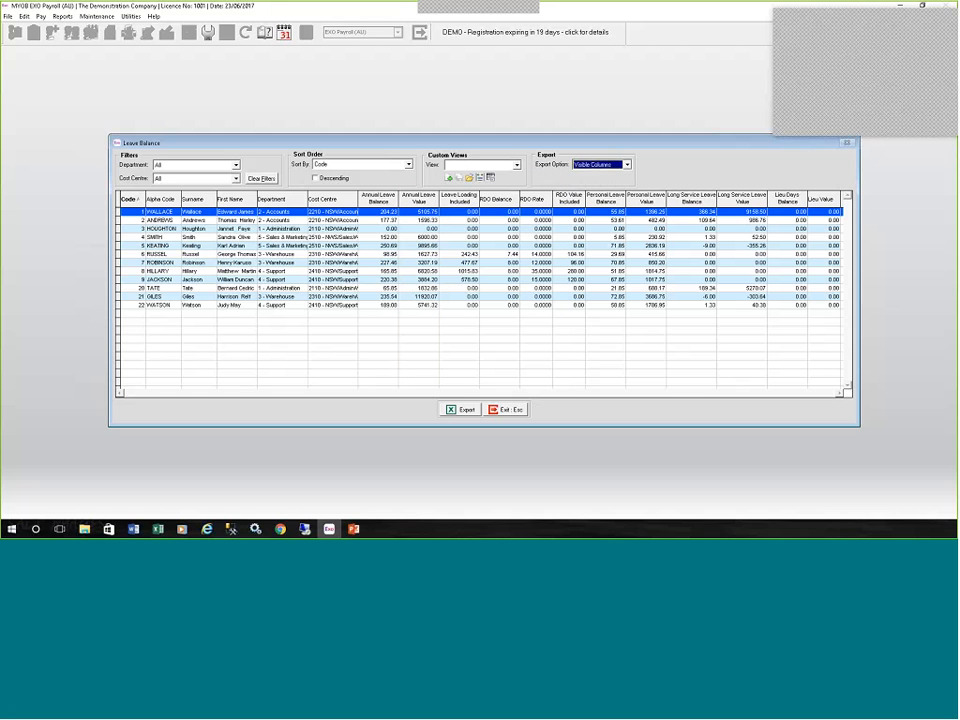
Widen the Cost Centre column, try to export the visible leave balance columns to Excel, and close the view.
click(372, 200)
drag(355, 204, 369, 203)
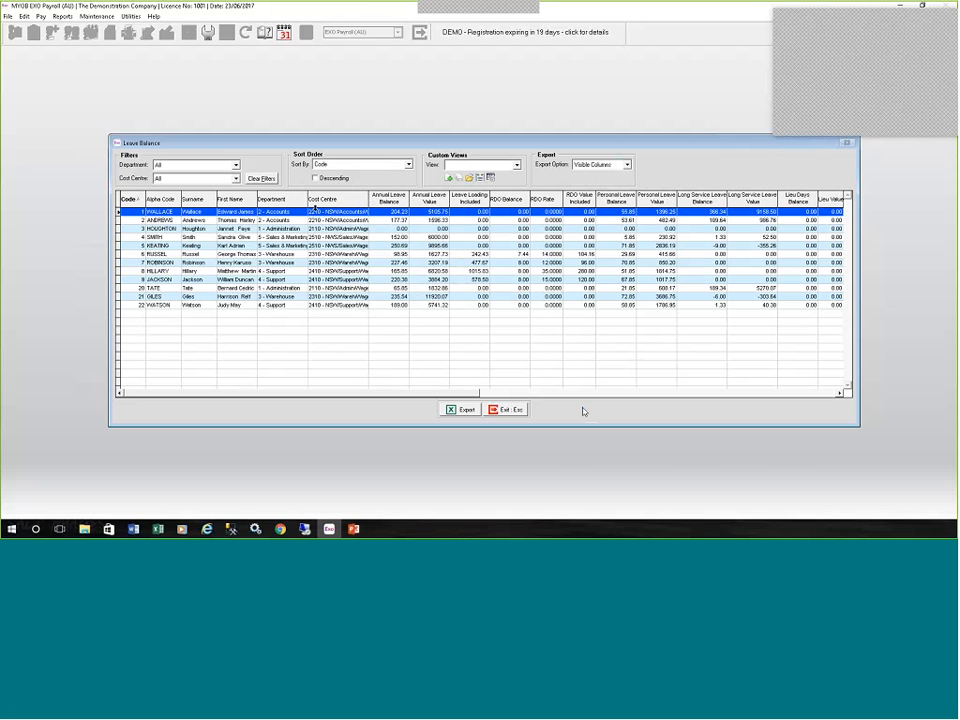
click(466, 411)
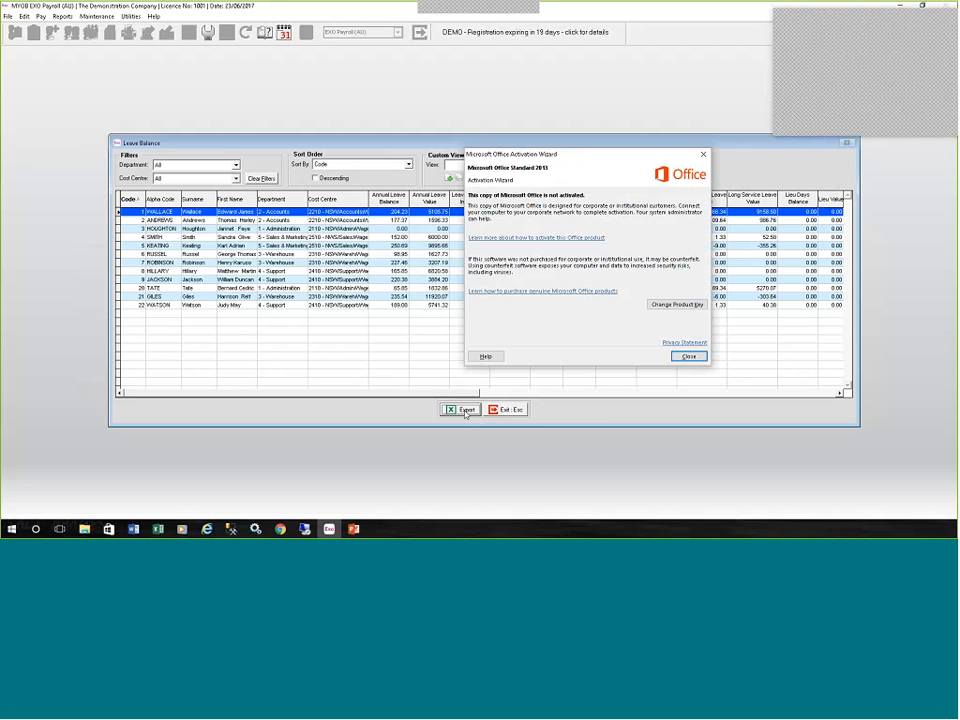
click(688, 359)
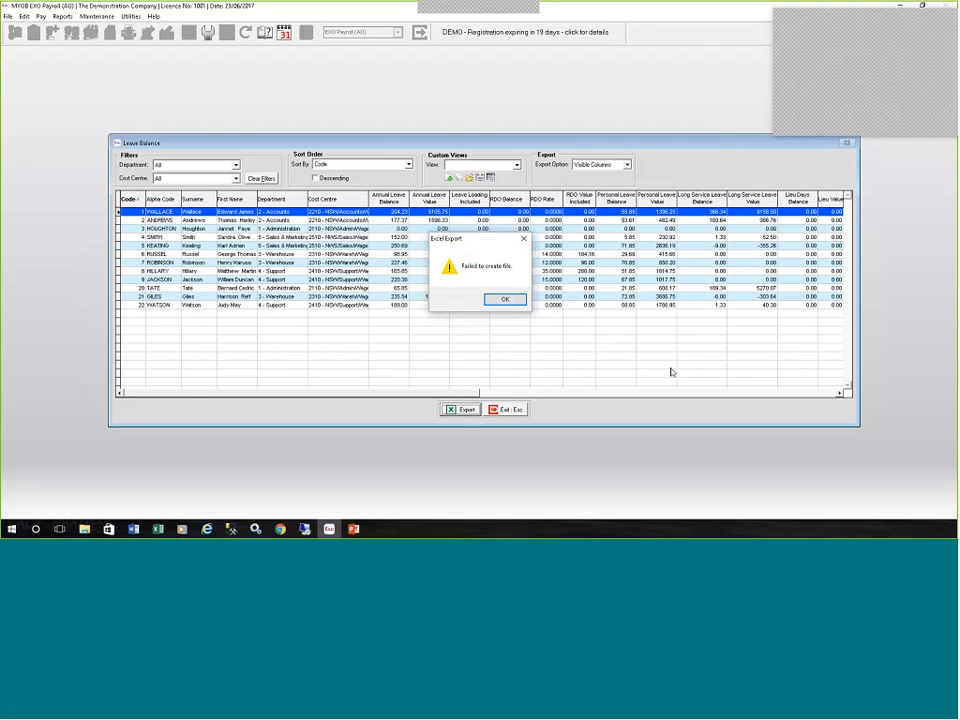
click(505, 299)
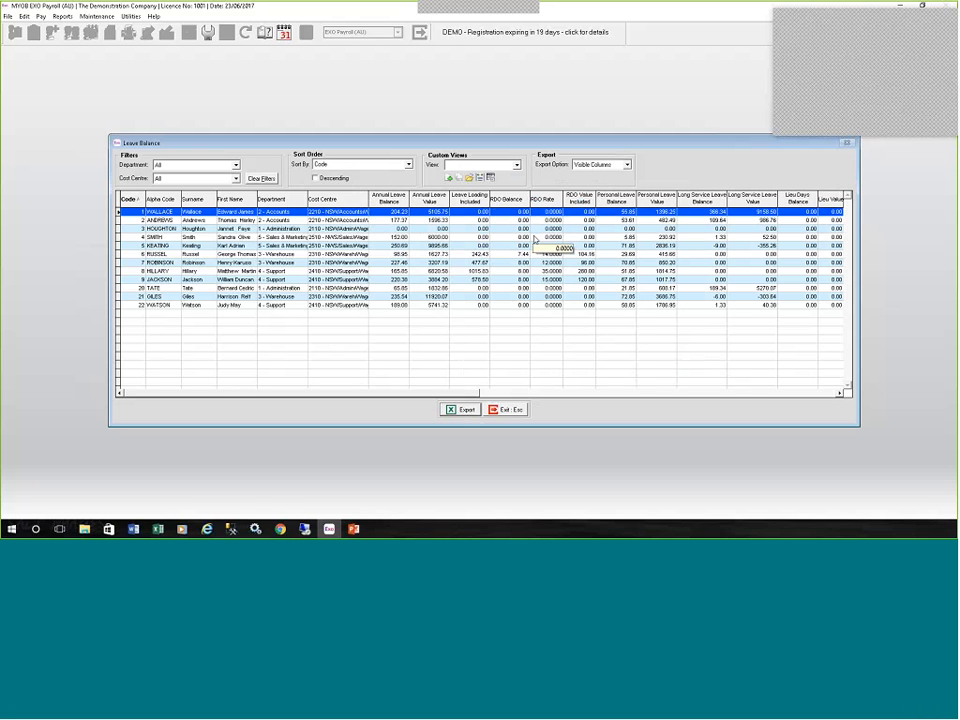
click(514, 411)
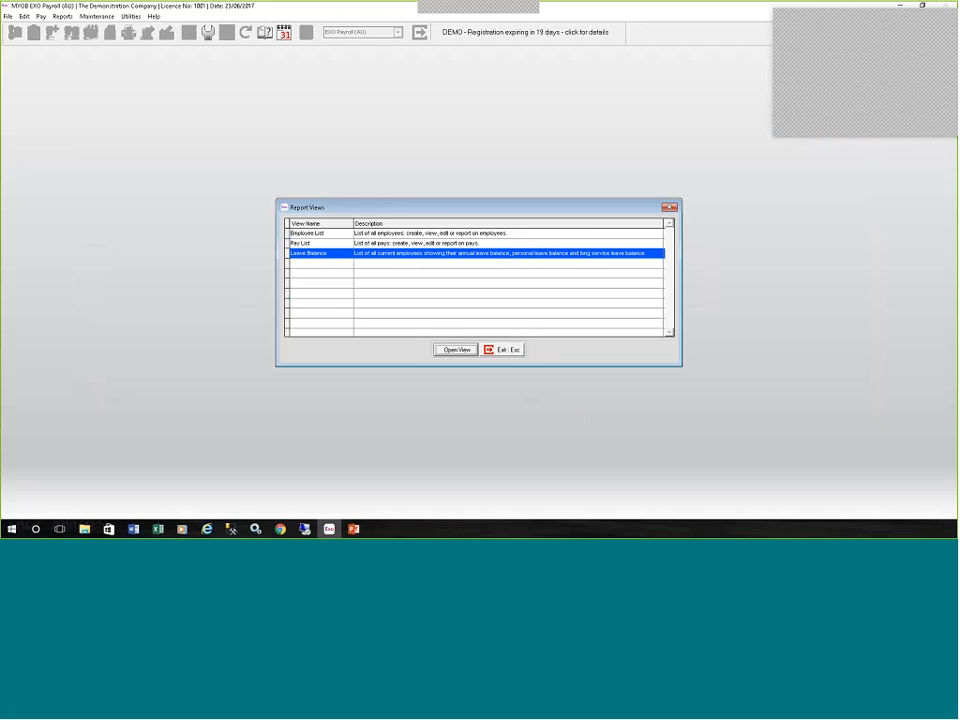
Open the Pay List report view and the details of the one-off pay dated 31/03/2017.
click(437, 244)
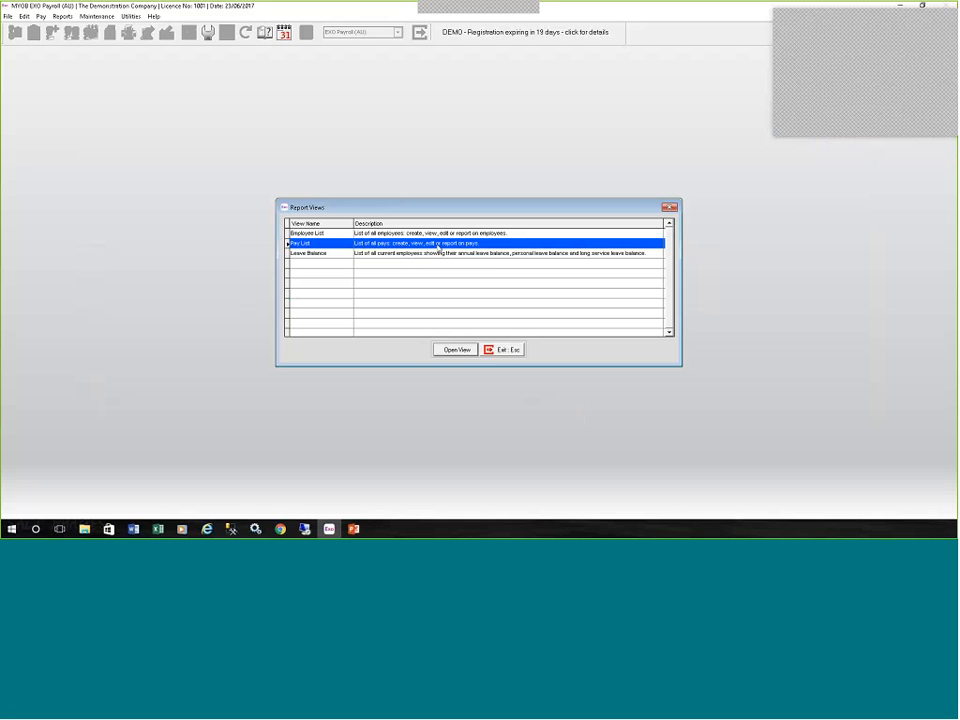
double_click(437, 244)
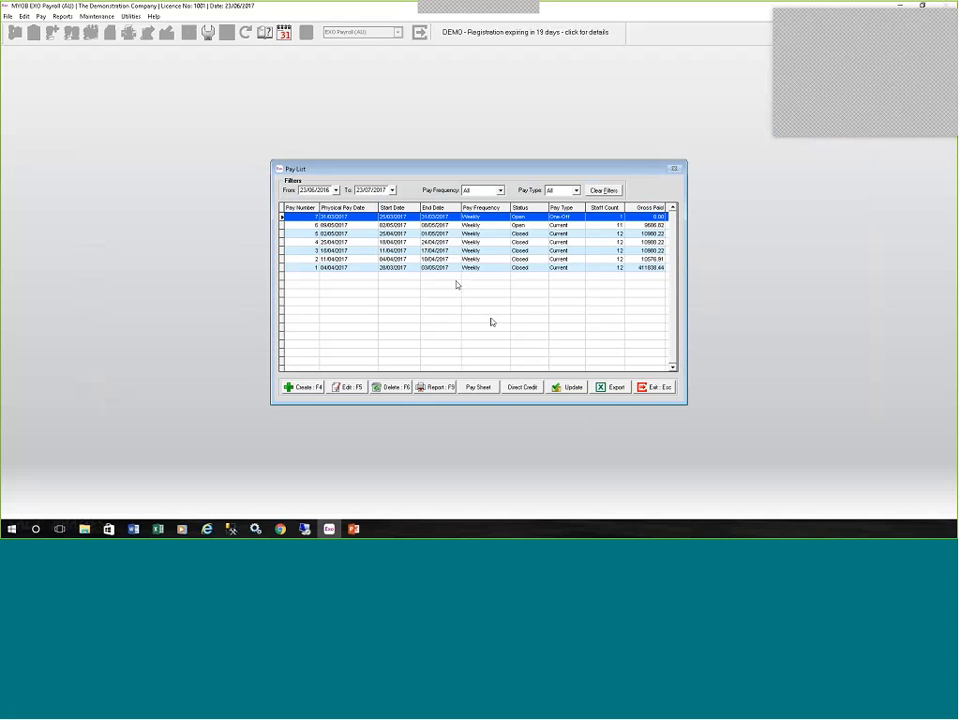
double_click(445, 217)
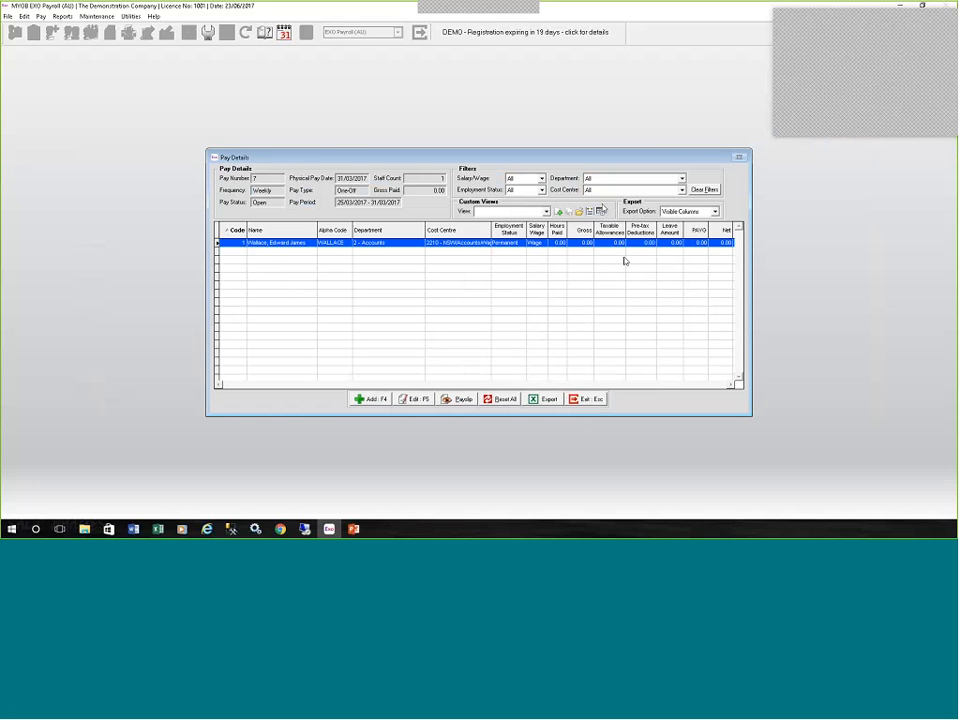
Add the Non-taxable Allowances, Post-tax Deductions, Employee Superannuation and Employer Superannuation columns to the pay details, save, and exit the report views.
click(600, 211)
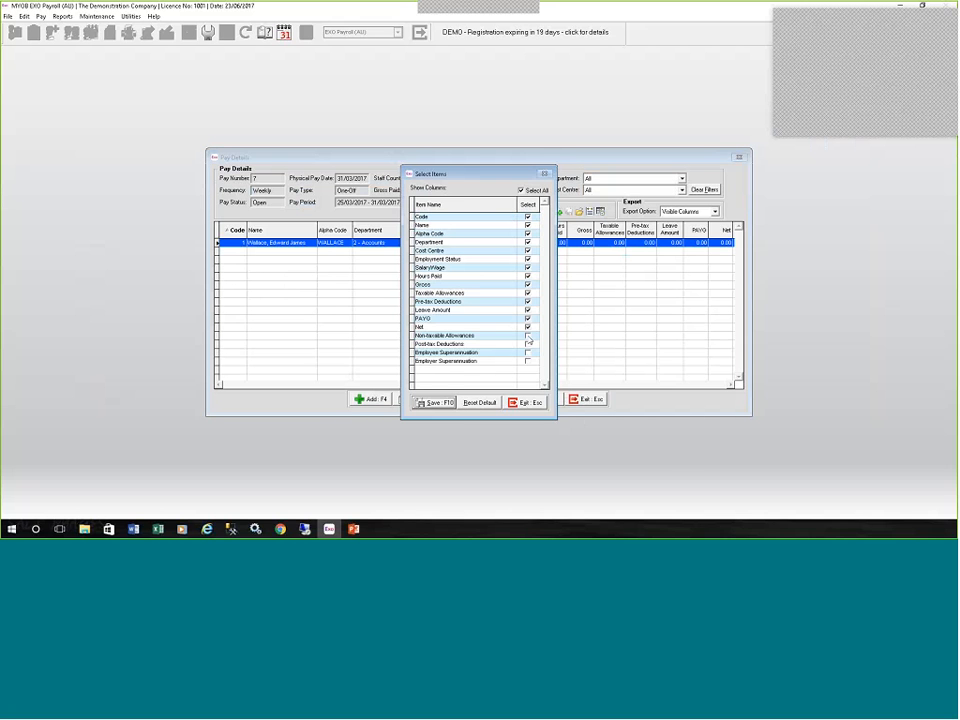
click(528, 335)
click(528, 343)
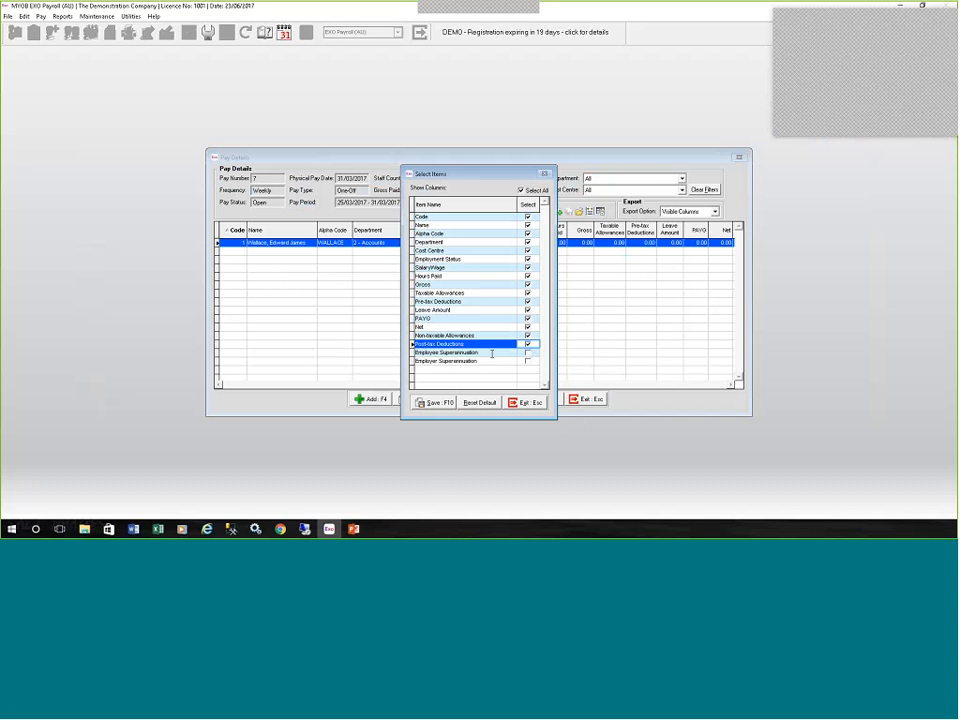
click(527, 352)
click(527, 361)
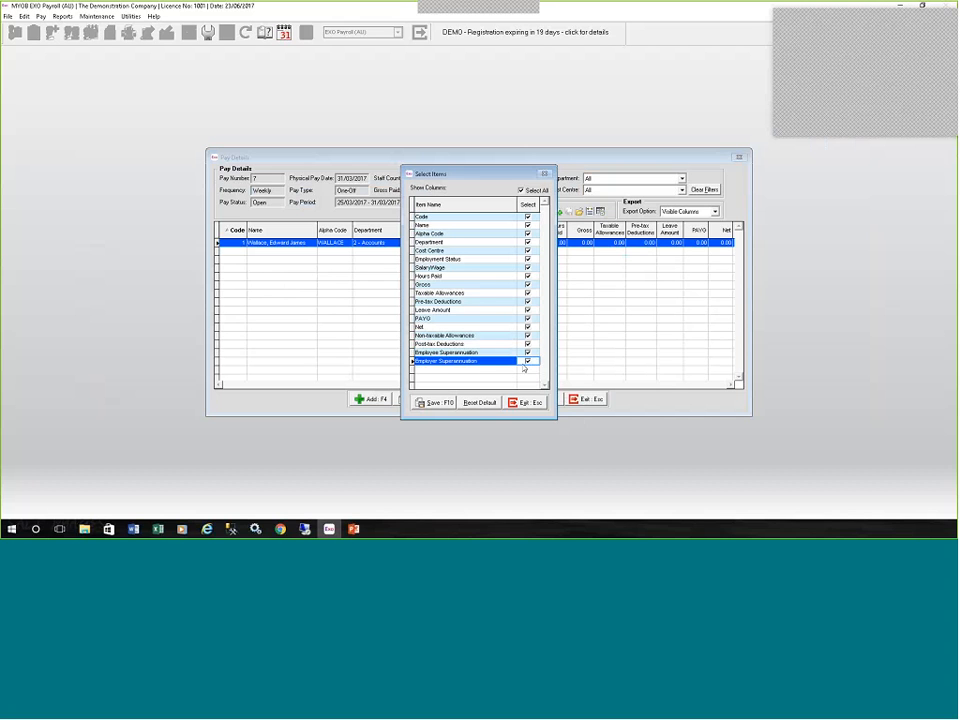
click(432, 403)
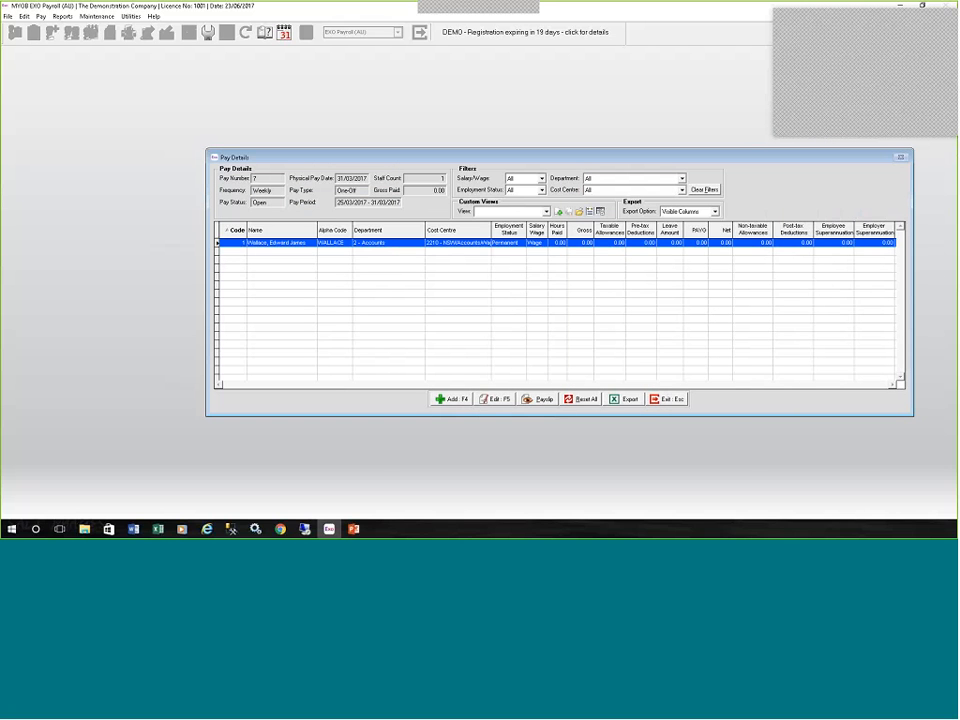
click(669, 404)
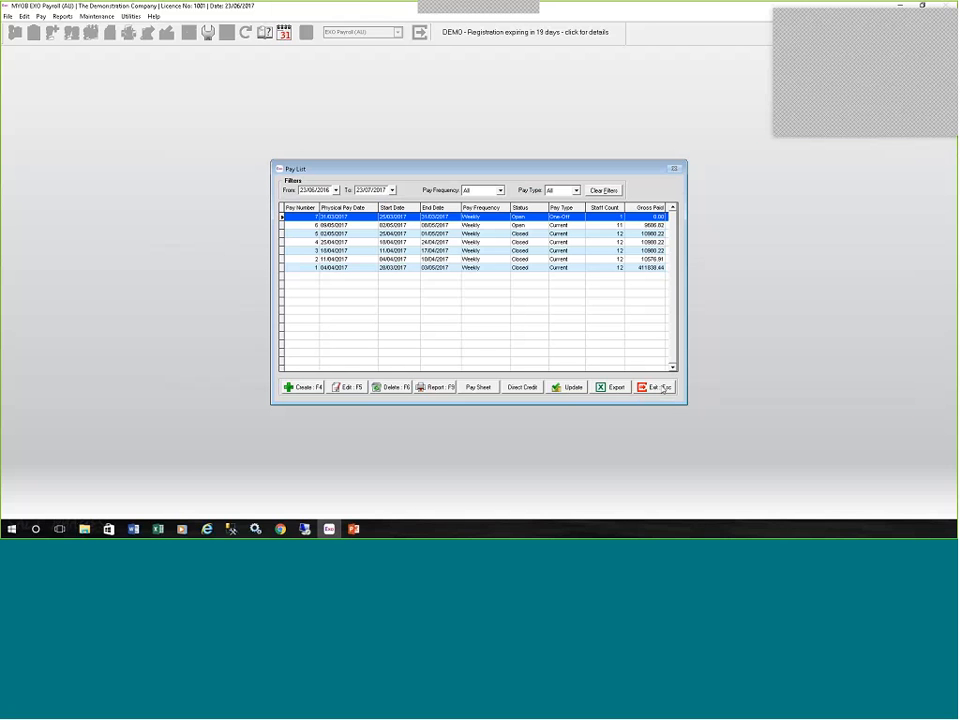
click(663, 389)
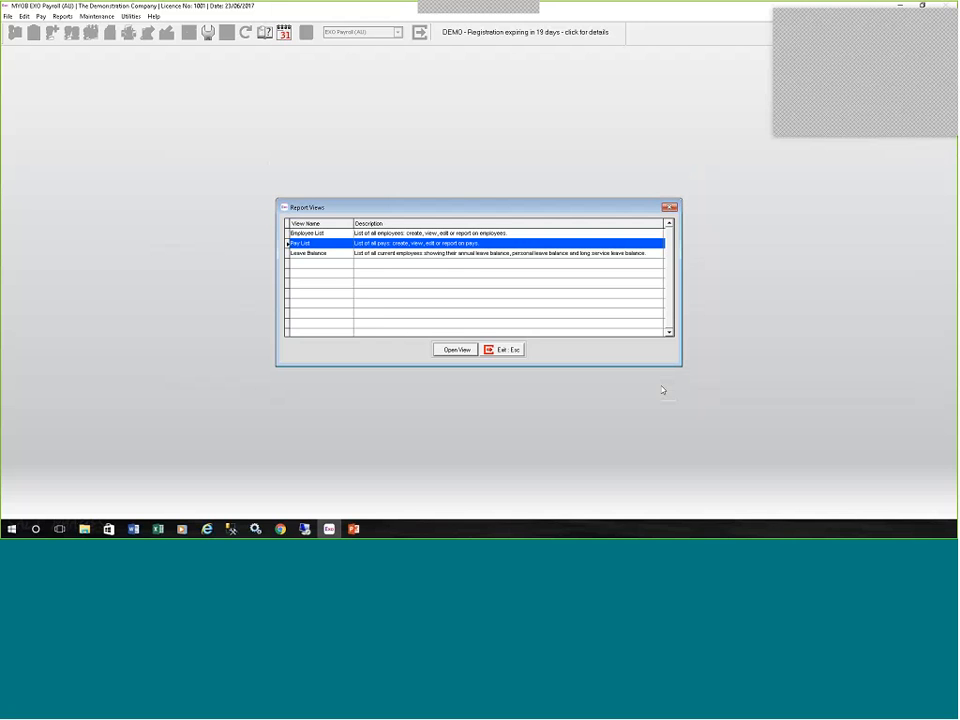
click(503, 352)
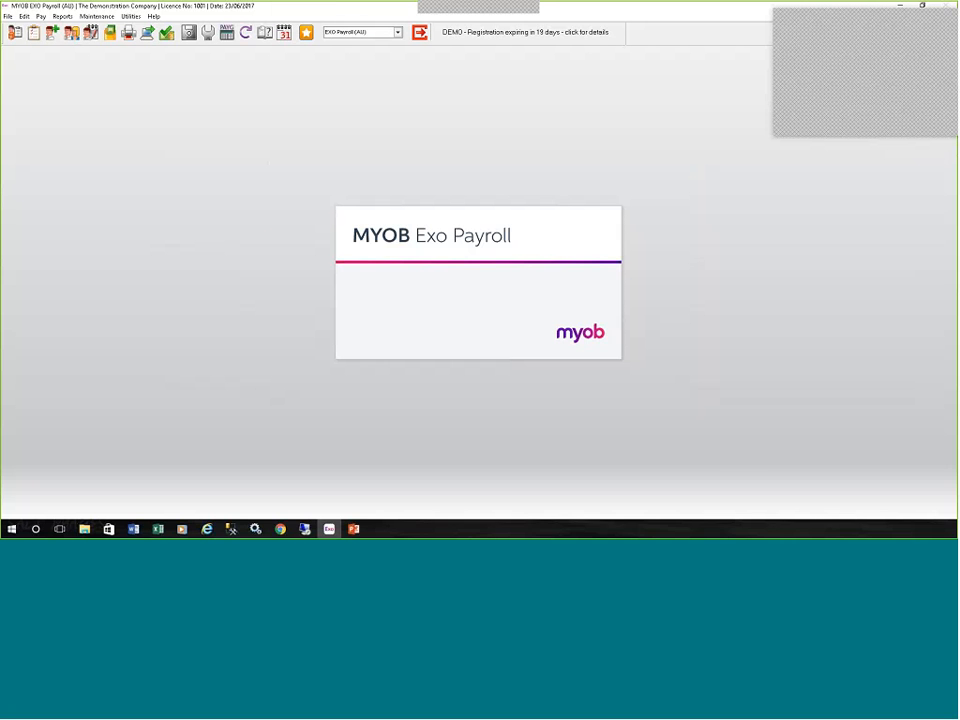